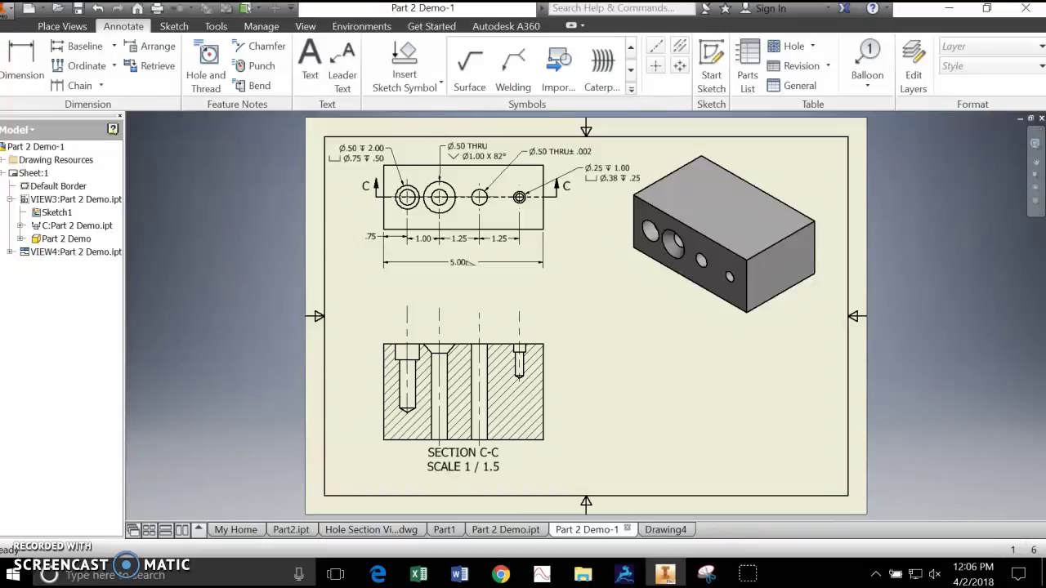
Switch to the Part 2 Demo model and try the top, front and home ViewCube orientations.
{"action": "left_click", "coordinate": [504, 535]}
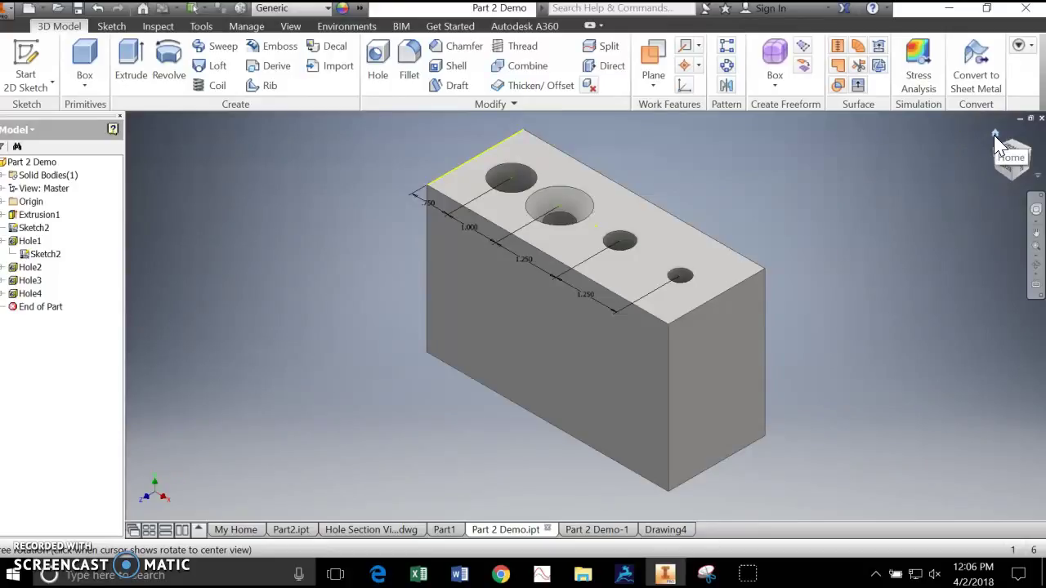
{"action": "left_click", "coordinate": [973, 142]}
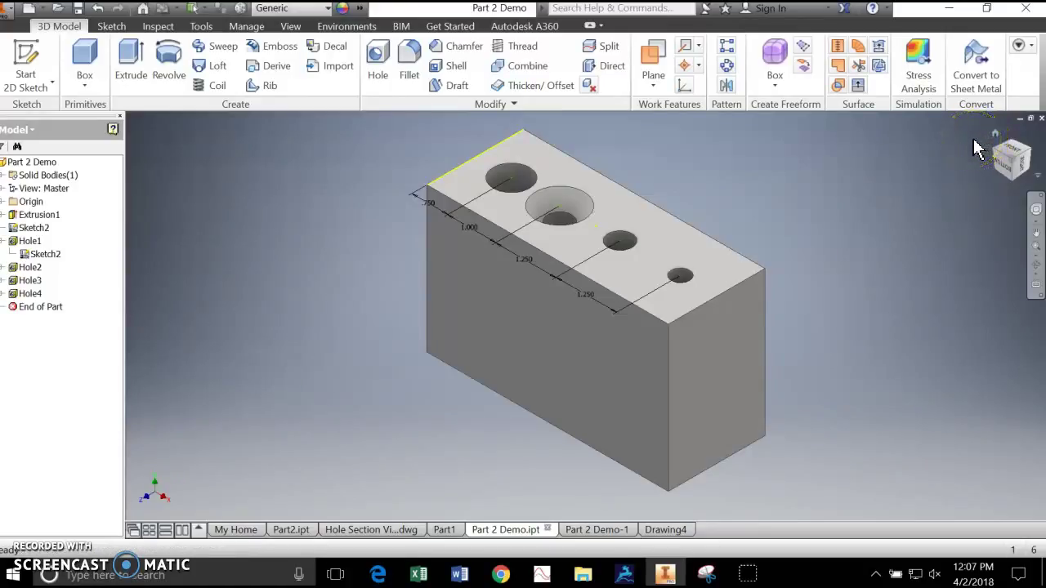
{"action": "left_click", "coordinate": [1009, 150]}
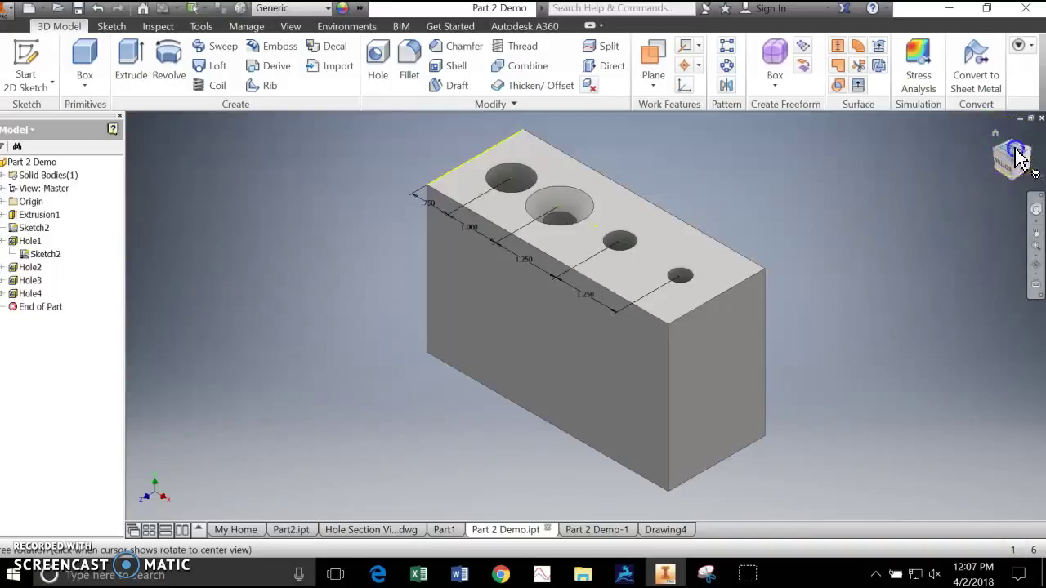
{"action": "left_click", "coordinate": [1021, 136]}
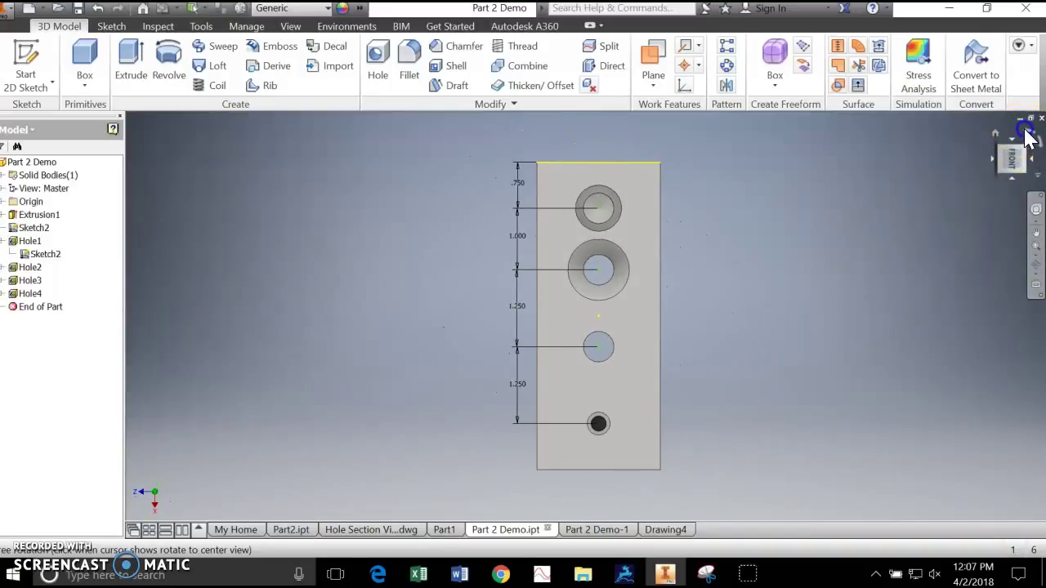
{"action": "left_click", "coordinate": [996, 136]}
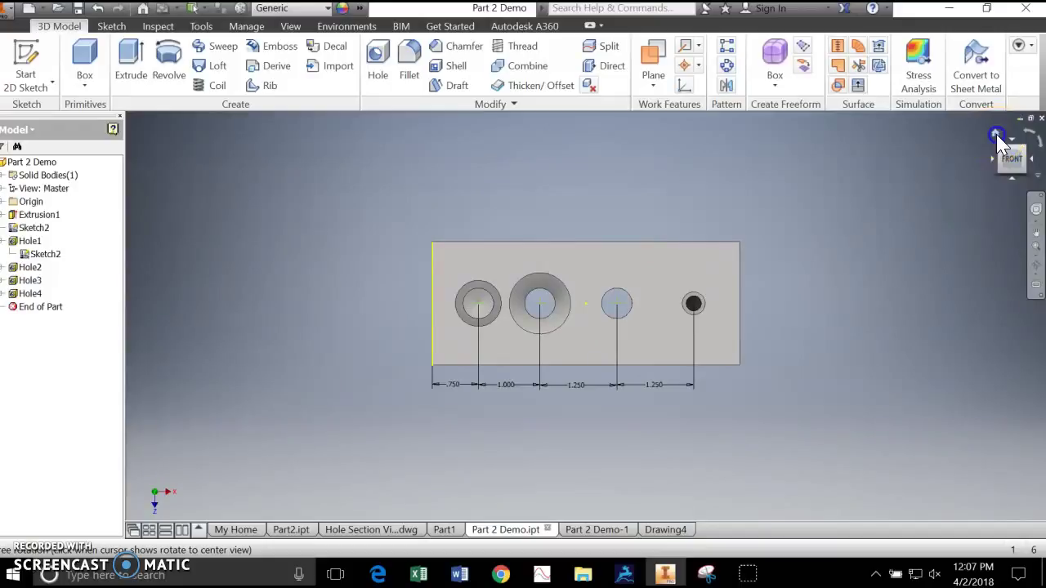
{"action": "left_click", "coordinate": [987, 145]}
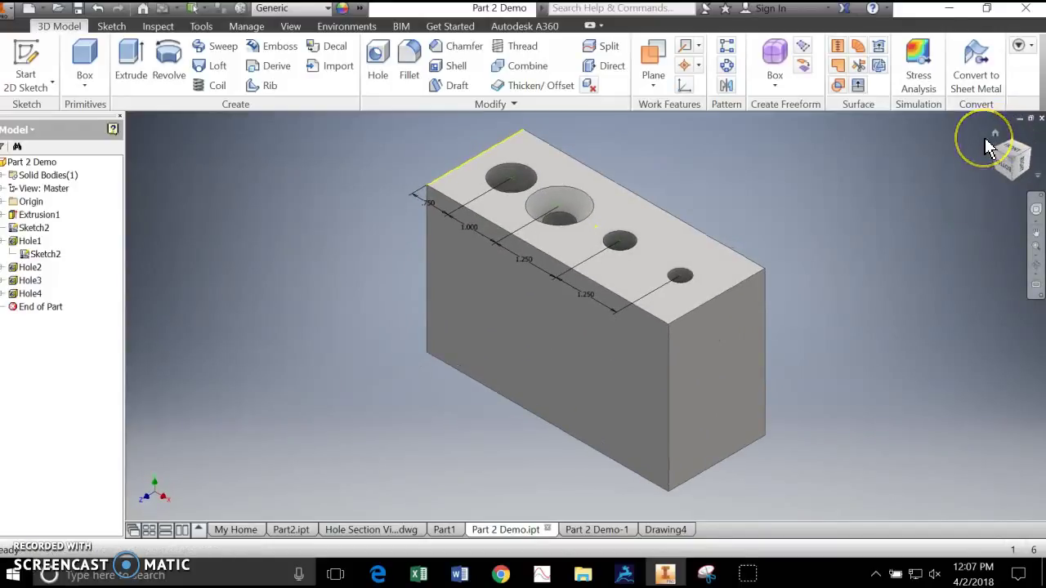
Look squarely at the face with the holes and set it as the Front view.
{"action": "left_click", "coordinate": [1035, 284]}
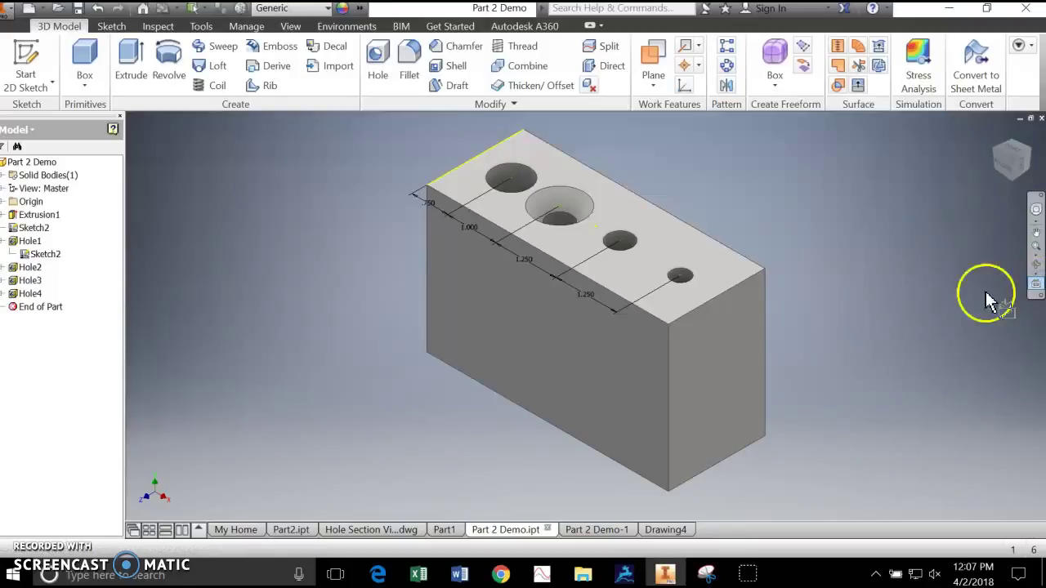
{"action": "left_click", "coordinate": [729, 363]}
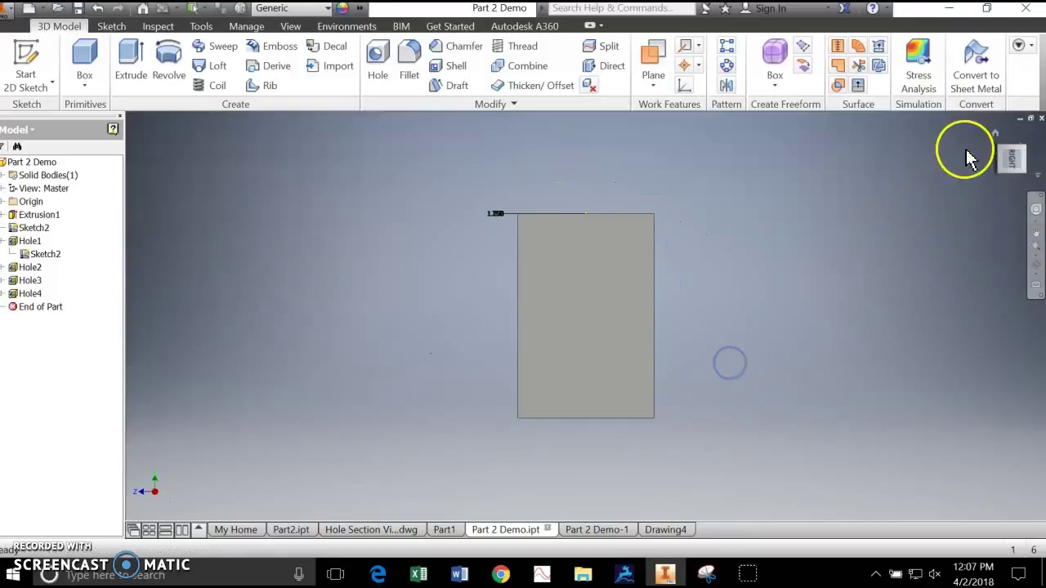
{"action": "left_click", "coordinate": [995, 134]}
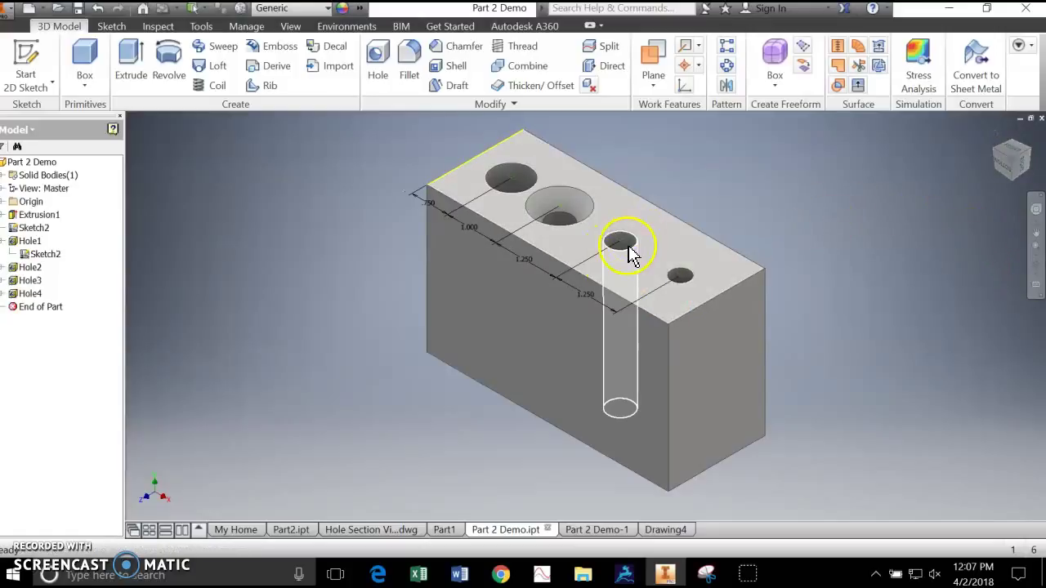
{"action": "left_click", "coordinate": [1035, 284]}
{"action": "left_click", "coordinate": [738, 278]}
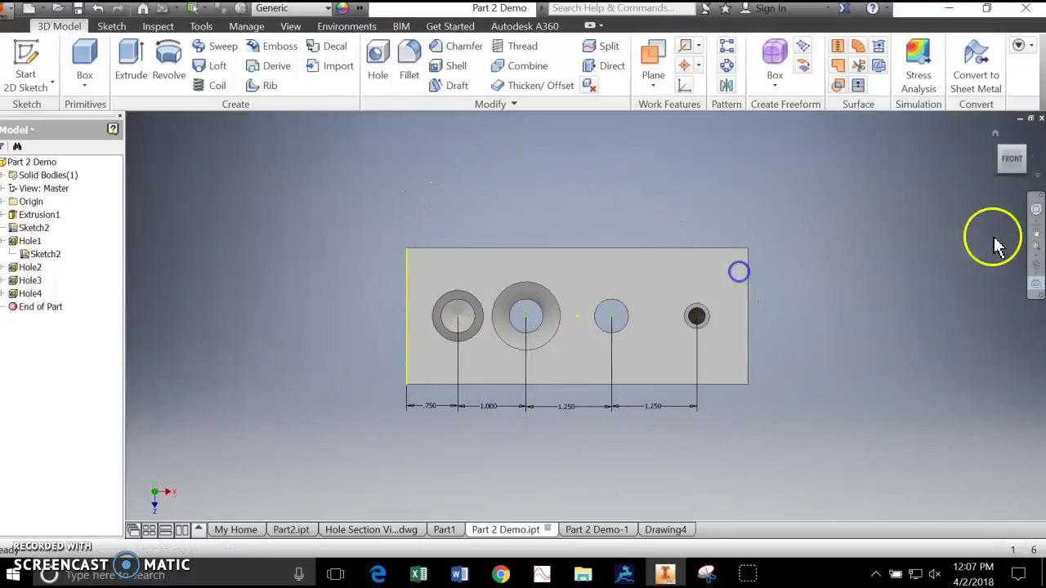
{"action": "right_click", "coordinate": [1011, 166]}
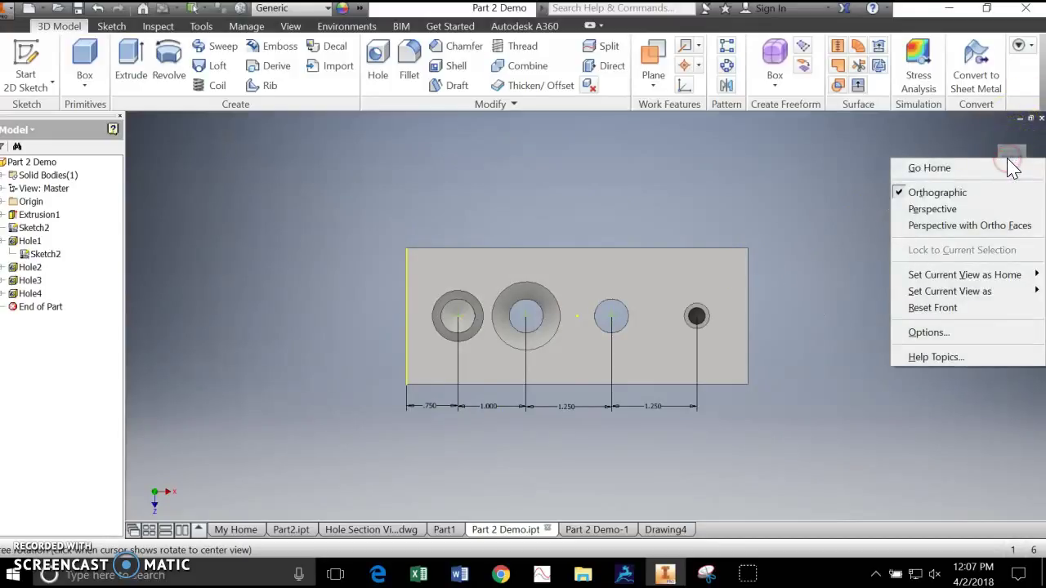
{"action": "mouse_move", "coordinate": [977, 299]}
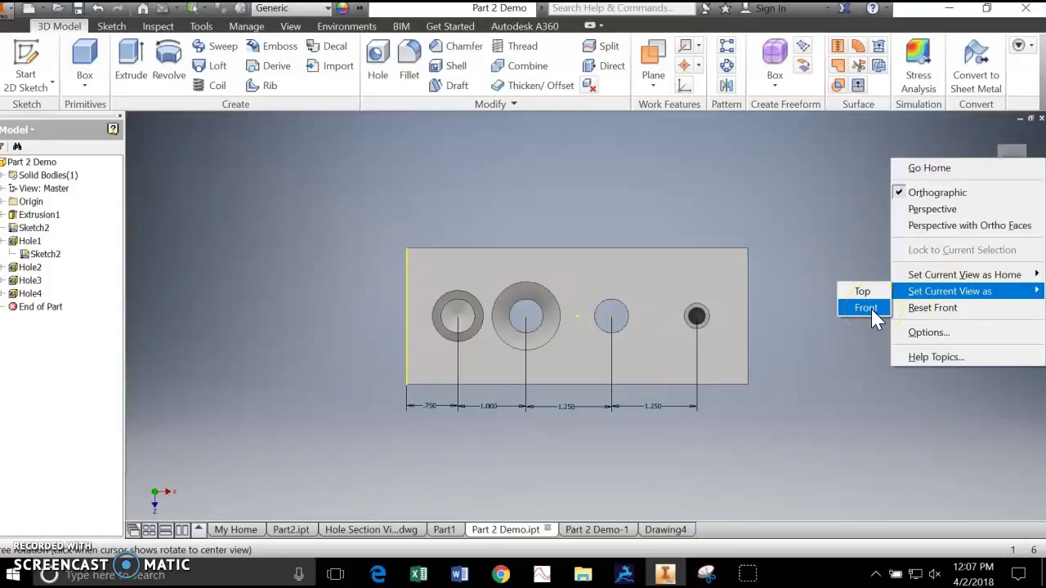
{"action": "left_click", "coordinate": [837, 155]}
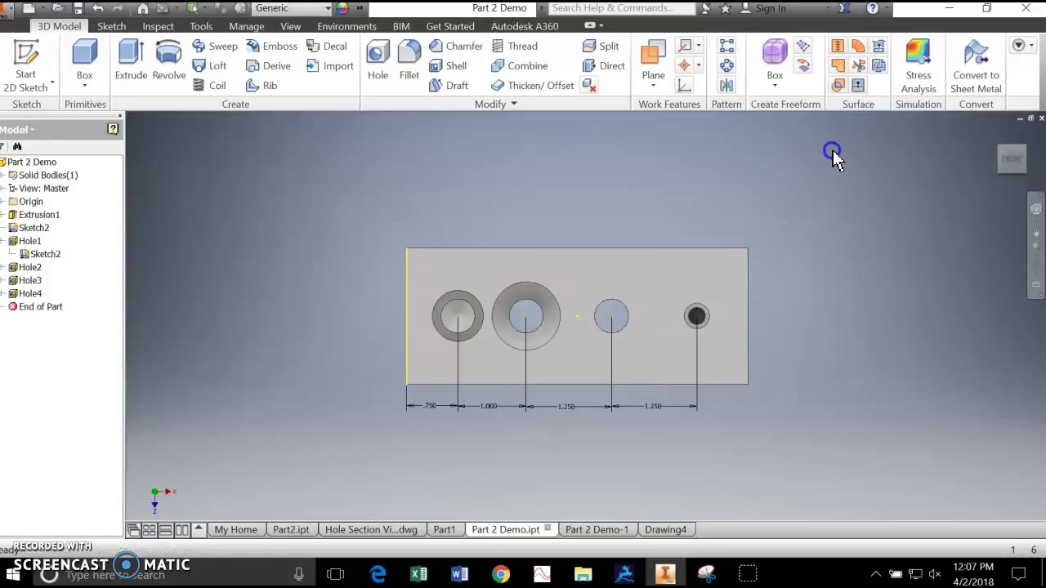
Place a 1 : 1 base view of the hole face at the upper left of Drawing4.
{"action": "left_click", "coordinate": [666, 531]}
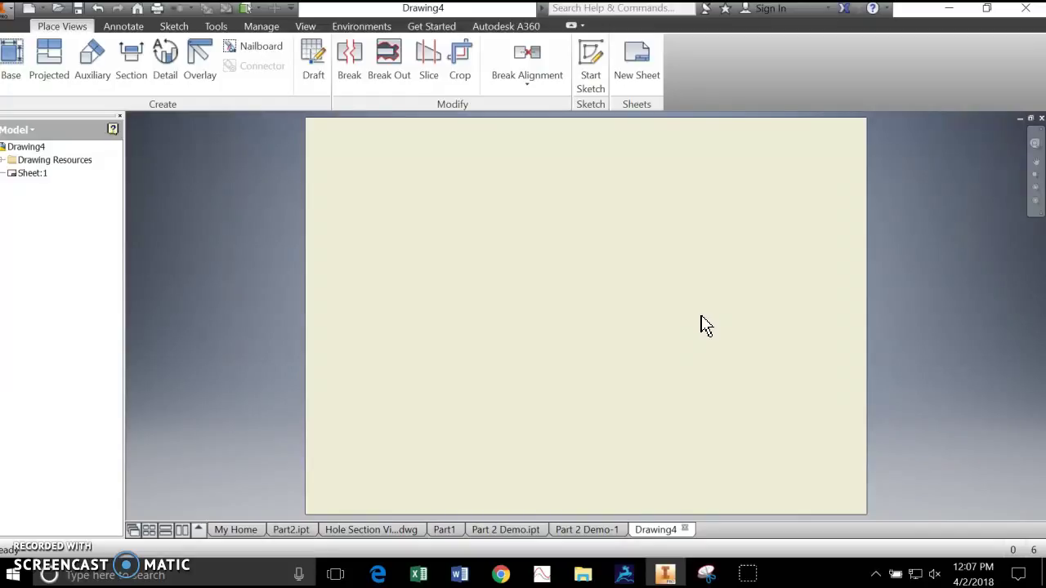
{"action": "left_click", "coordinate": [14, 57]}
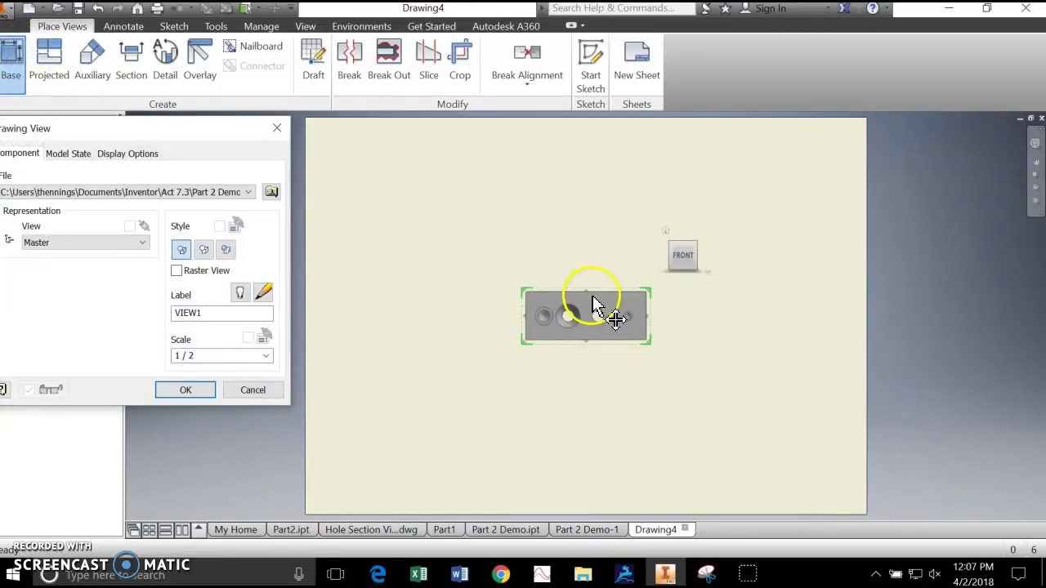
{"action": "left_click_drag", "start_coordinate": [597, 308], "coordinate": [455, 195]}
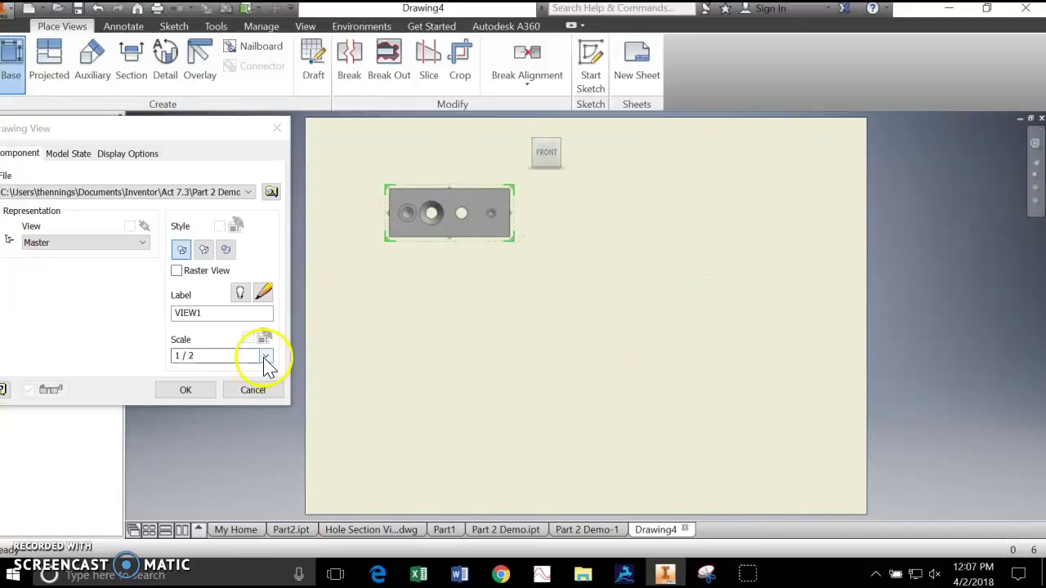
{"action": "left_click", "coordinate": [266, 356]}
{"action": "left_click", "coordinate": [231, 443]}
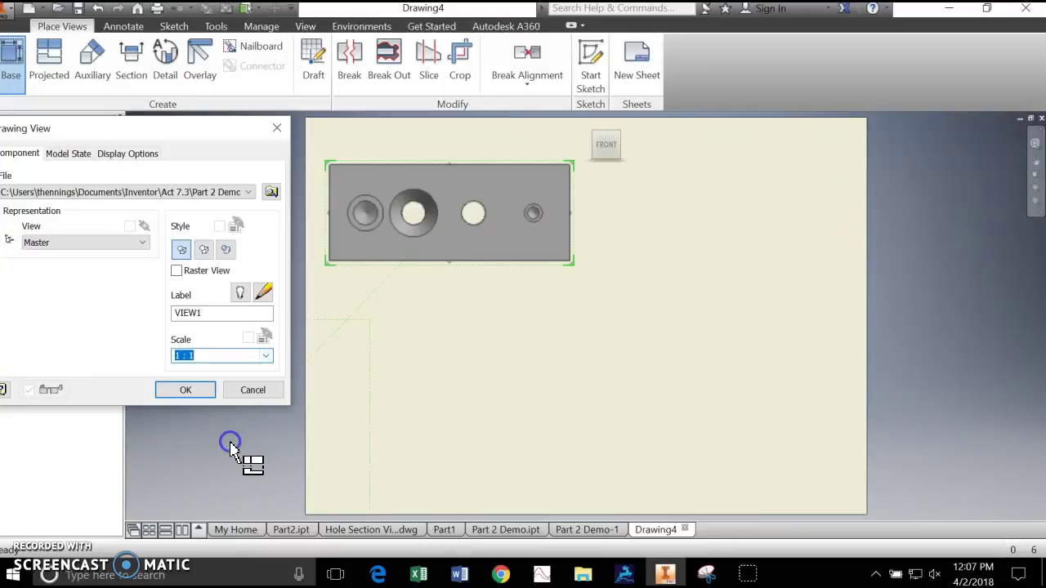
{"action": "left_click_drag", "start_coordinate": [482, 173], "coordinate": [500, 175]}
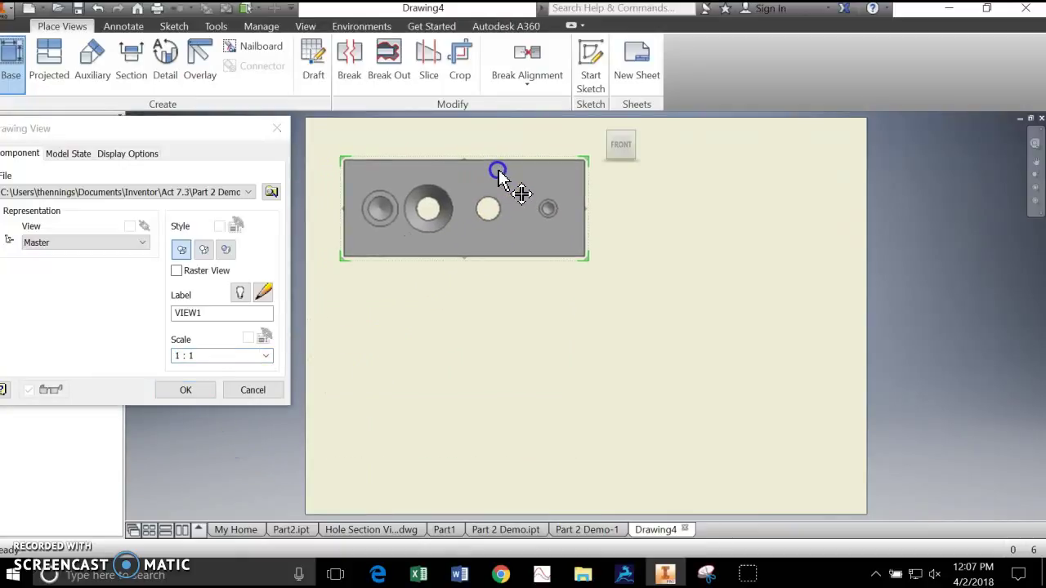
{"action": "left_click", "coordinate": [185, 390]}
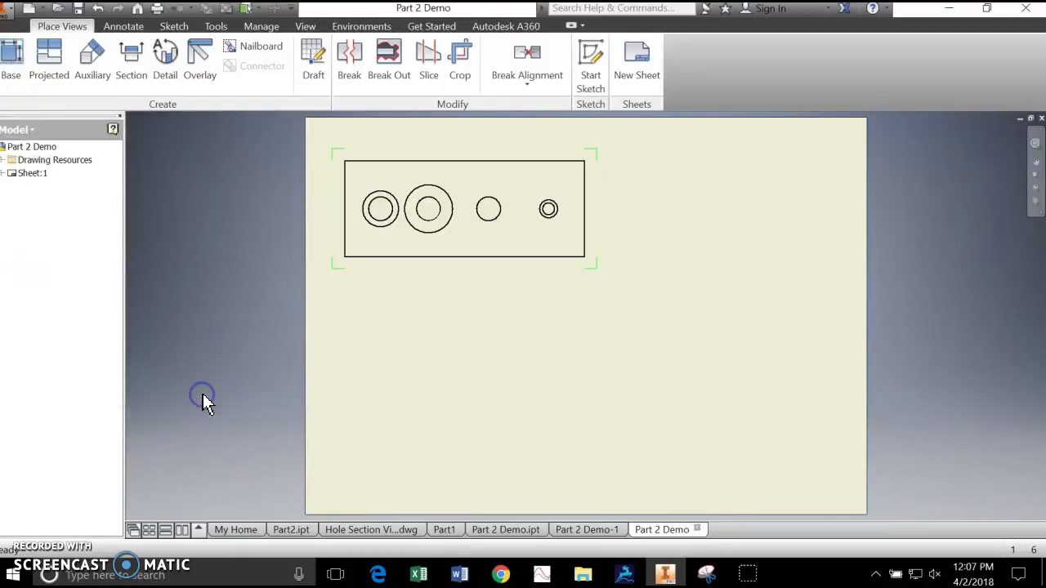
Move the base view lower on the sheet and project an isometric view to its upper right.
{"action": "left_click", "coordinate": [49, 57]}
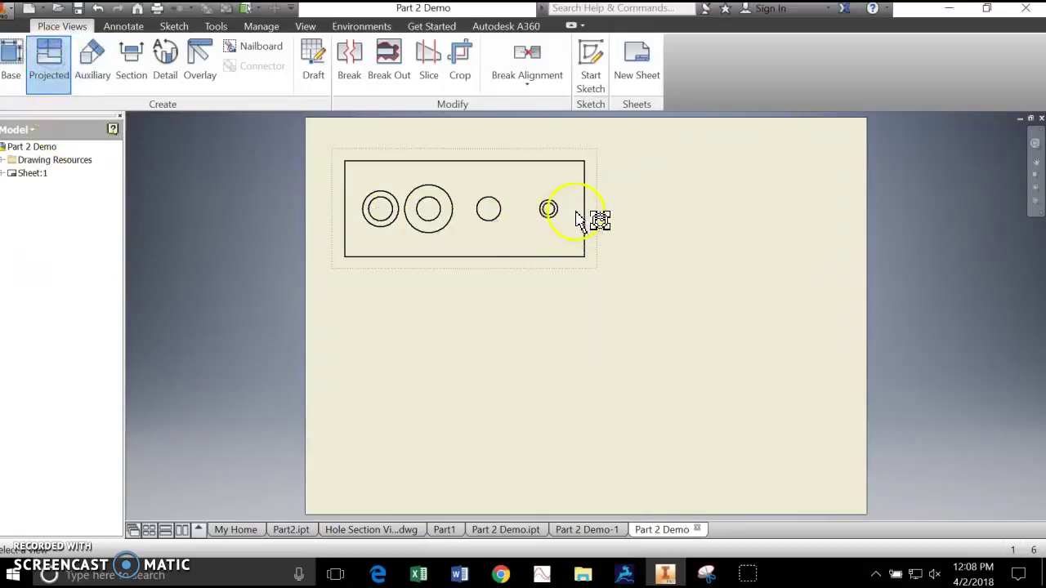
{"action": "left_click", "coordinate": [580, 212]}
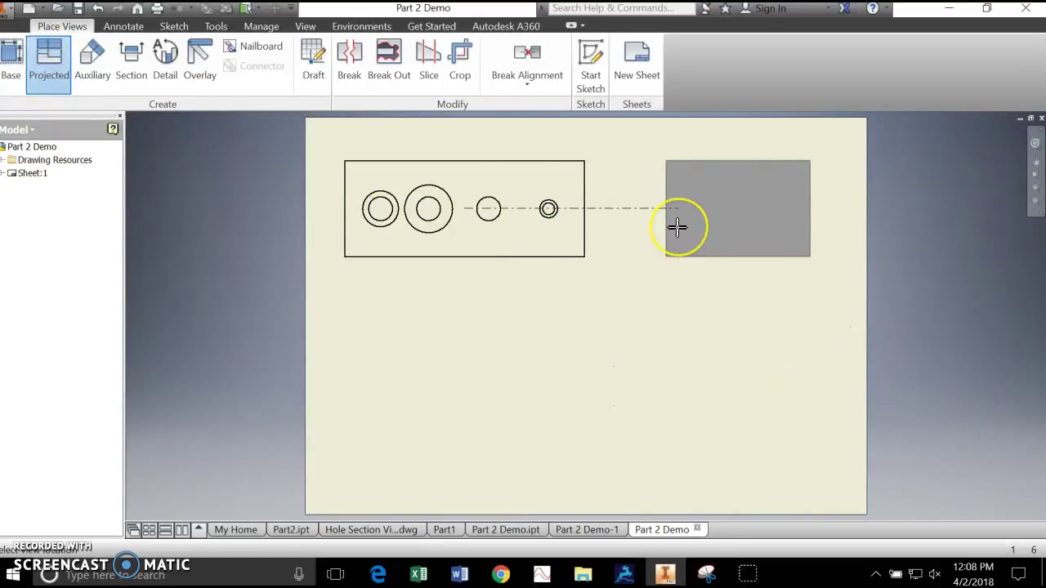
{"action": "key", "text": "Escape"}
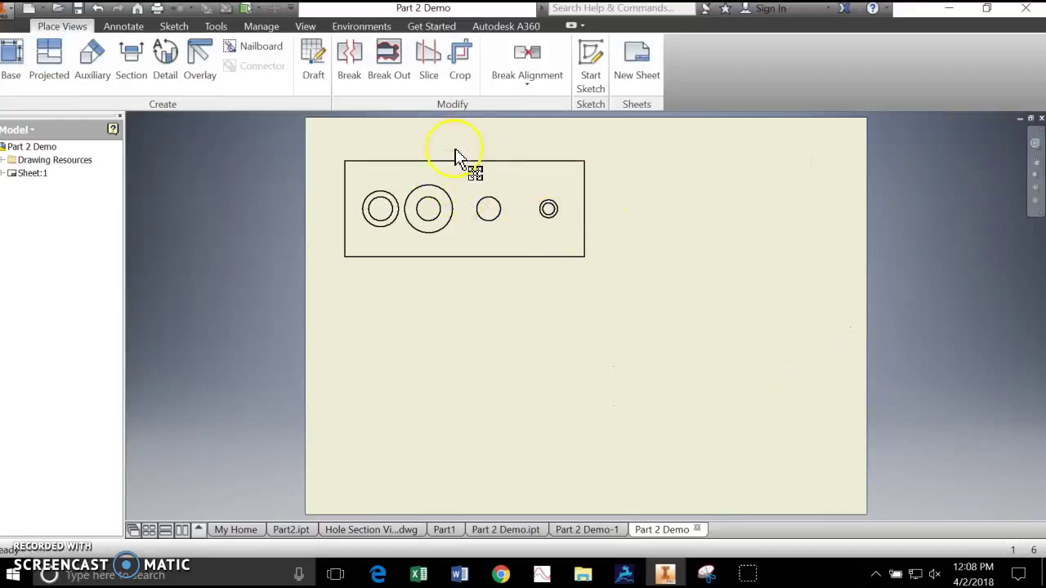
{"action": "left_click_drag", "start_coordinate": [455, 155], "coordinate": [457, 351]}
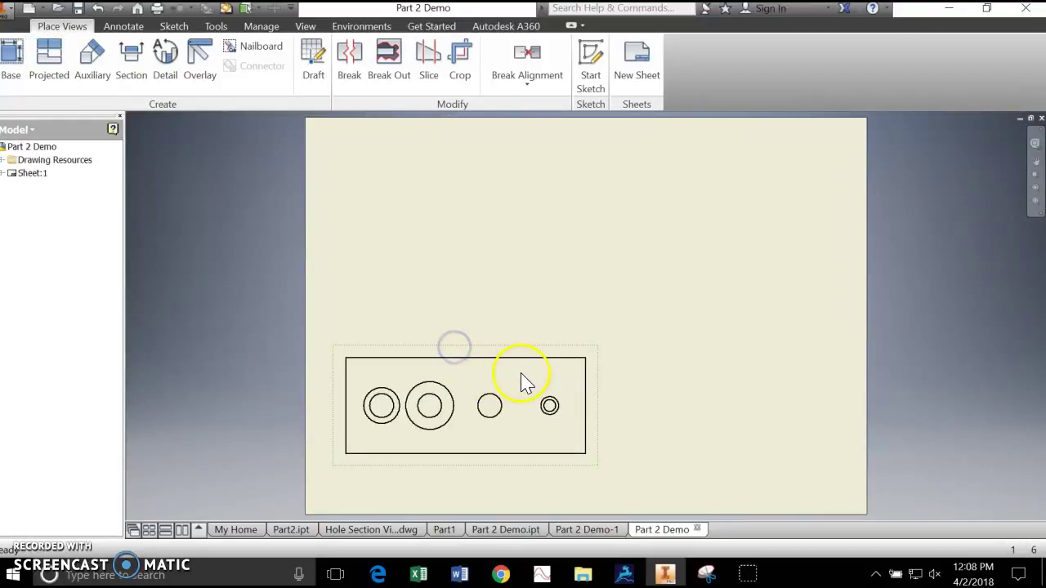
{"action": "left_click", "coordinate": [48, 59]}
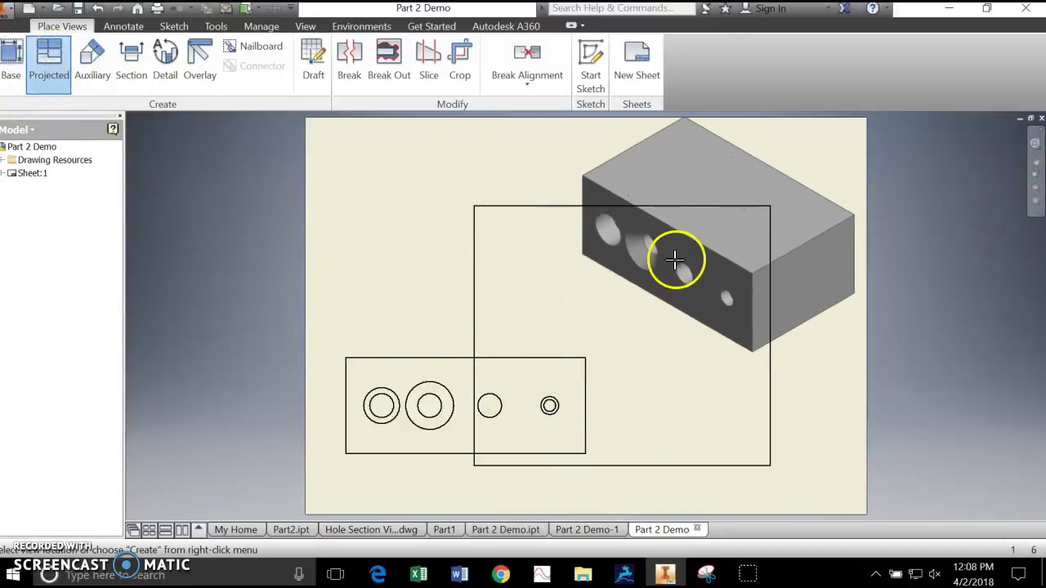
{"action": "right_click", "coordinate": [670, 267]}
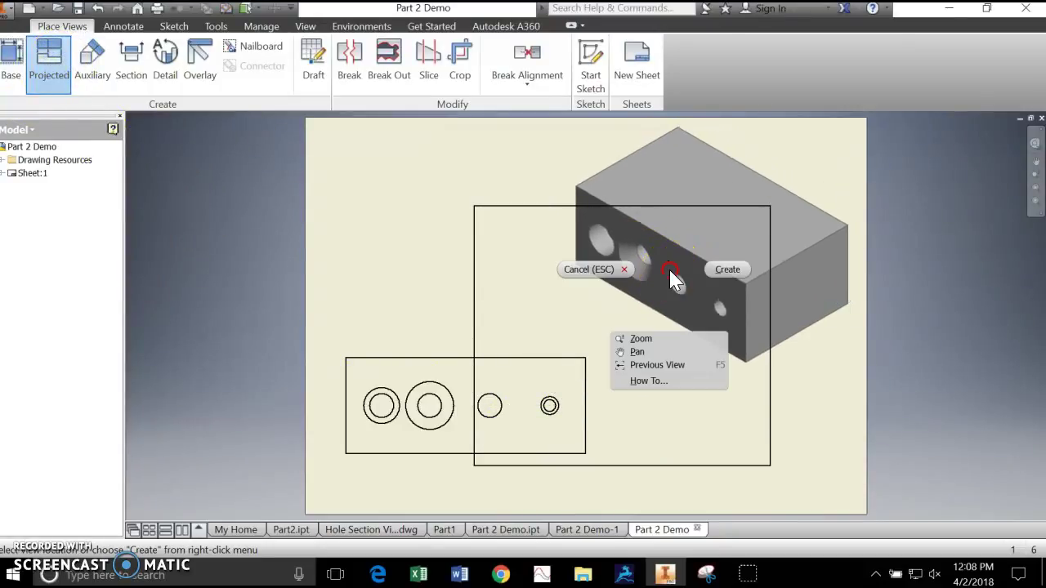
{"action": "left_click", "coordinate": [728, 270]}
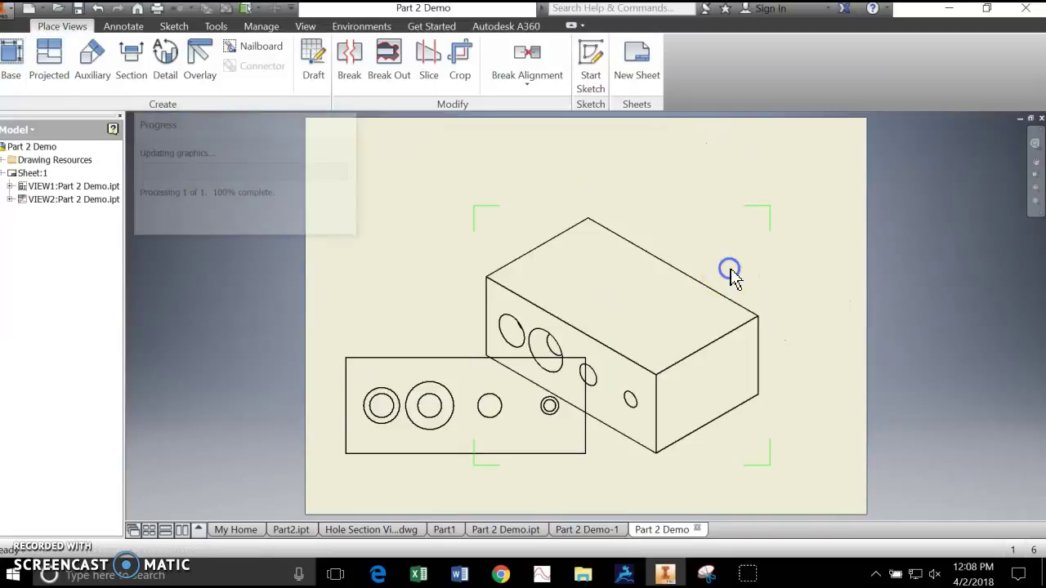
Make the isometric view shaded at 1 / 2 scale and move it to the top right.
{"action": "left_click", "coordinate": [669, 267]}
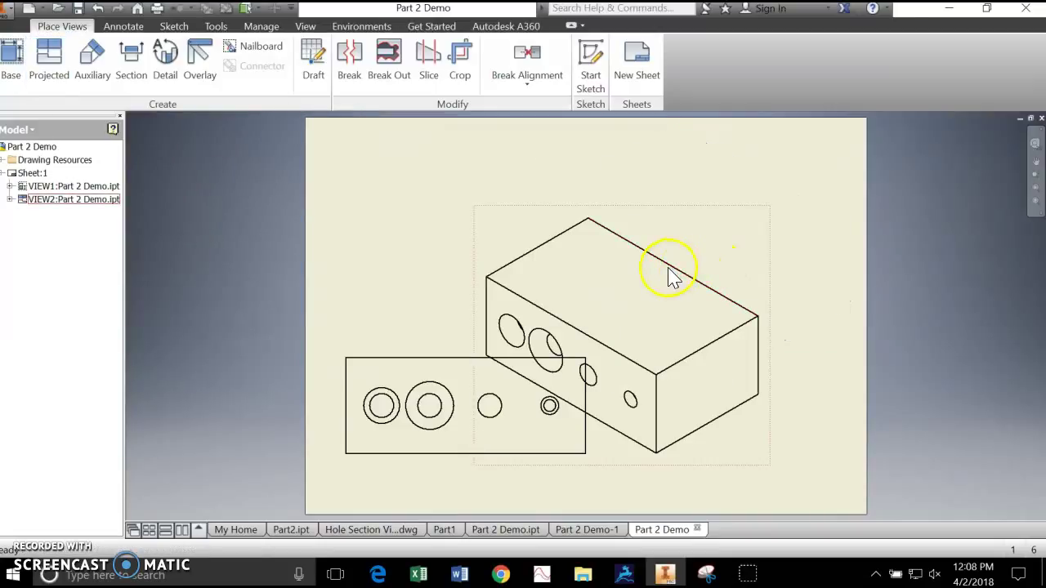
{"action": "right_click", "coordinate": [666, 215]}
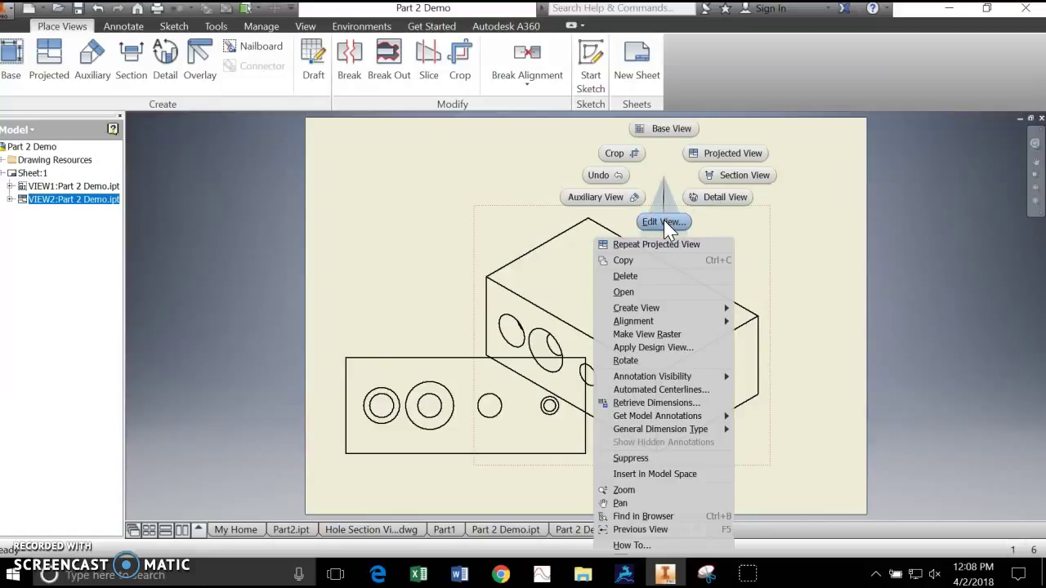
{"action": "left_click", "coordinate": [664, 221]}
{"action": "left_click", "coordinate": [266, 356]}
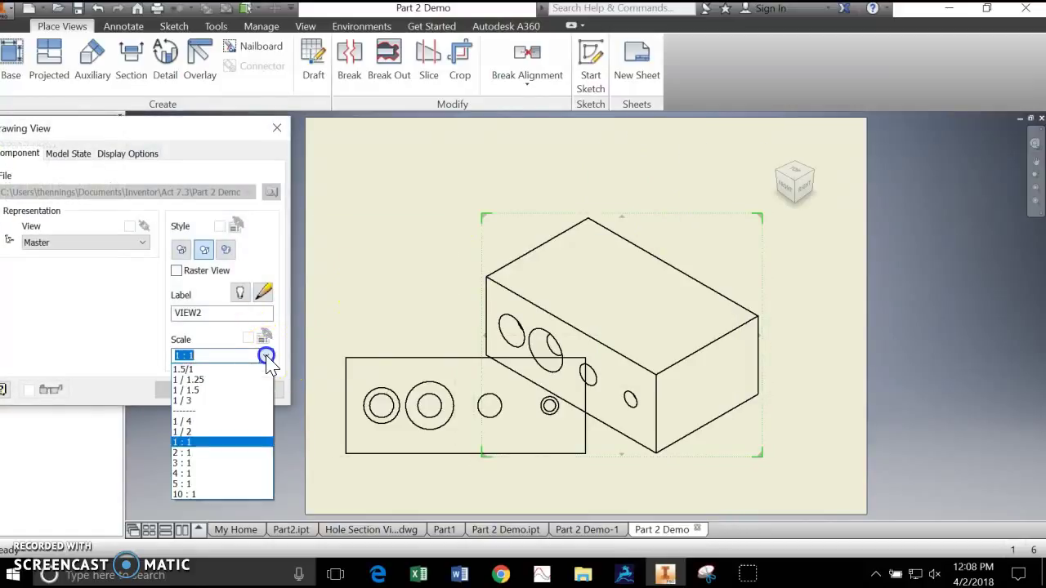
{"action": "left_click", "coordinate": [216, 431]}
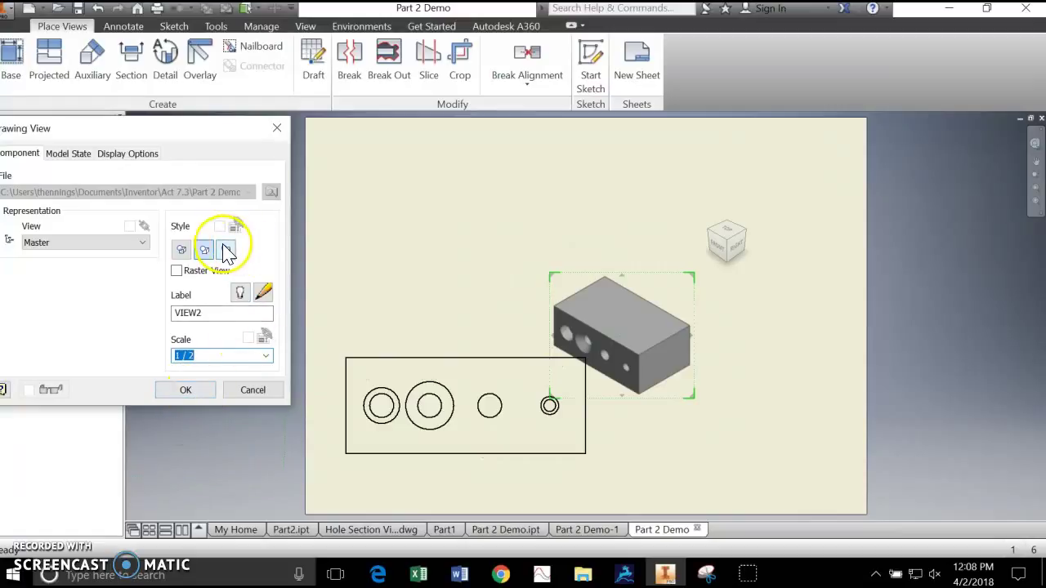
{"action": "left_click", "coordinate": [227, 251]}
{"action": "left_click", "coordinate": [186, 391]}
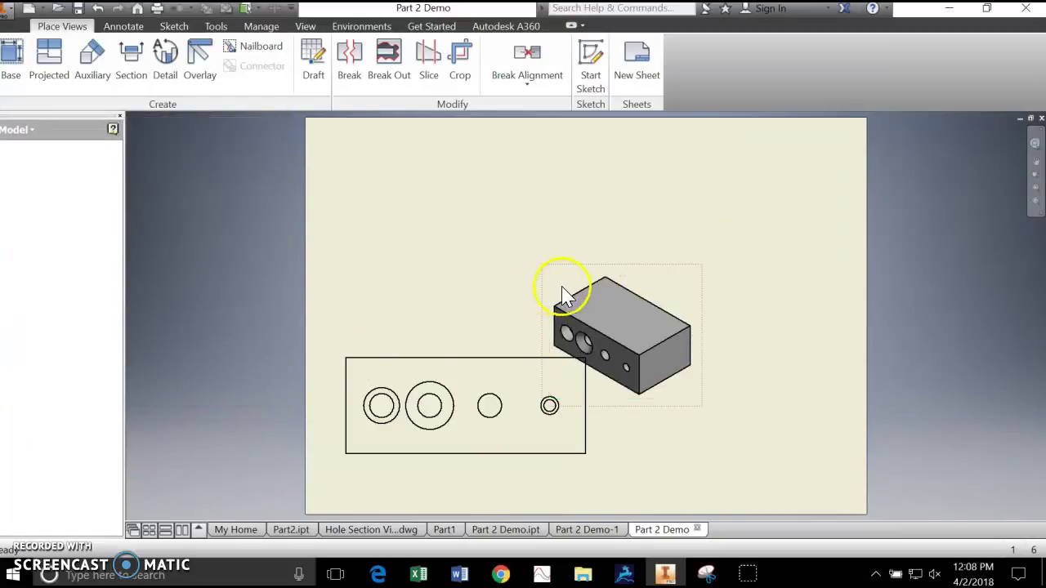
{"action": "left_click_drag", "start_coordinate": [602, 275], "coordinate": [741, 147]}
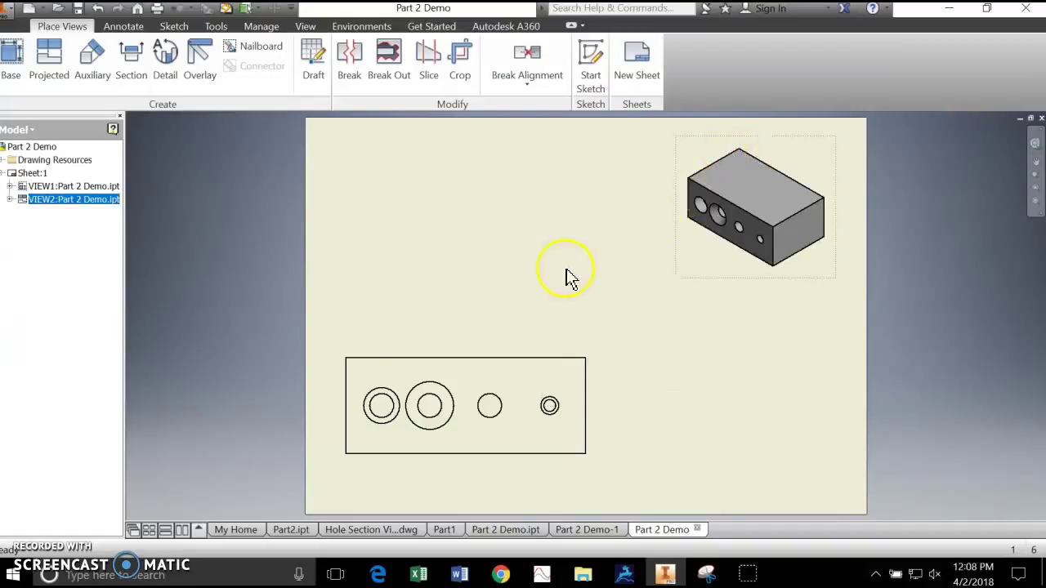
Move the front view higher on the sheet and start a section view from it.
{"action": "left_click", "coordinate": [439, 275]}
{"action": "left_click_drag", "start_coordinate": [449, 356], "coordinate": [458, 162]}
{"action": "left_click", "coordinate": [500, 374]}
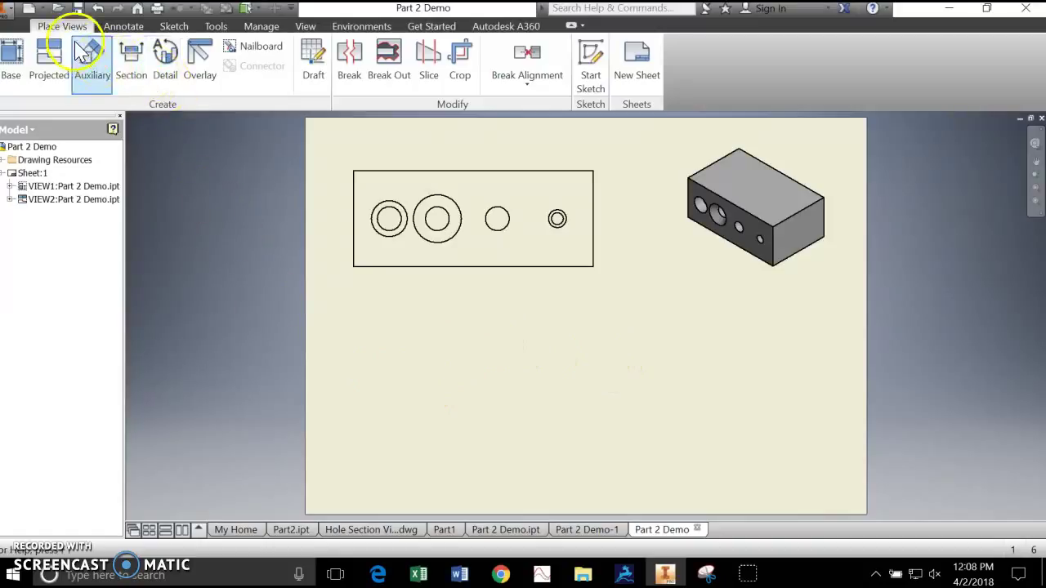
{"action": "left_click", "coordinate": [130, 54]}
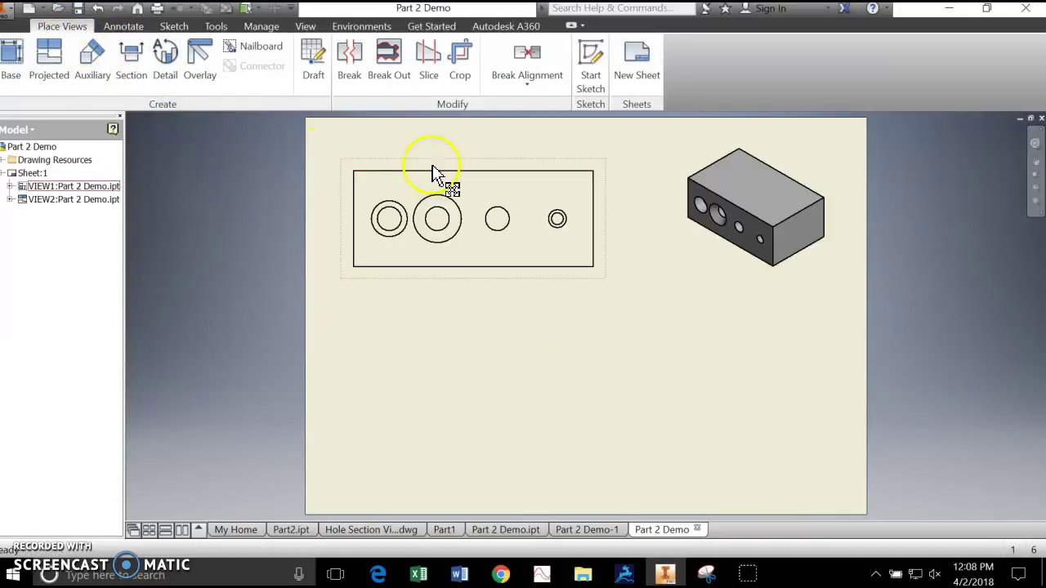
{"action": "left_click", "coordinate": [128, 51]}
{"action": "left_click", "coordinate": [364, 180]}
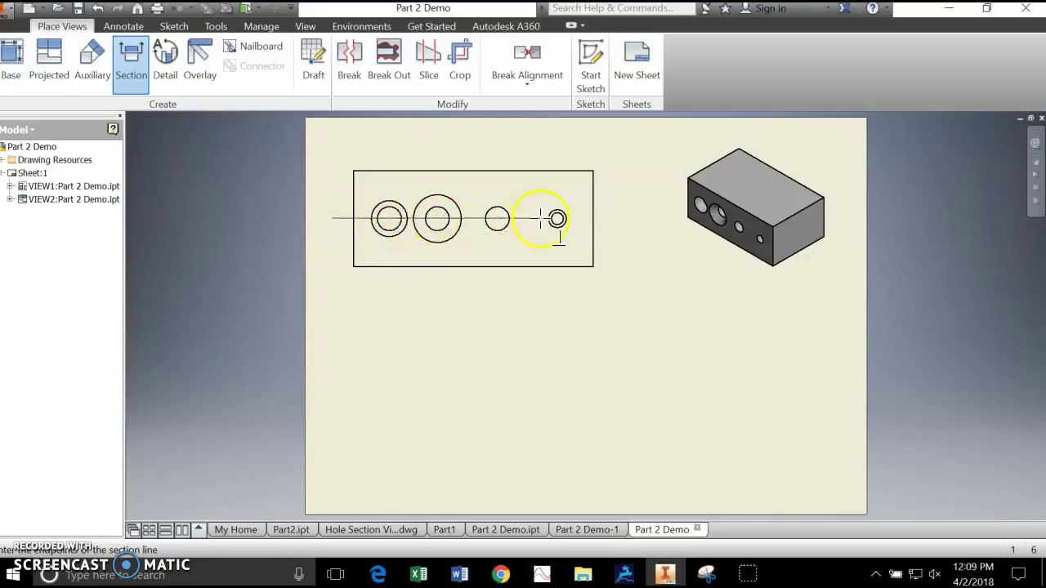
Draw the cutting line through the hole centres and place section A-A below the front view.
{"action": "left_click", "coordinate": [593, 218]}
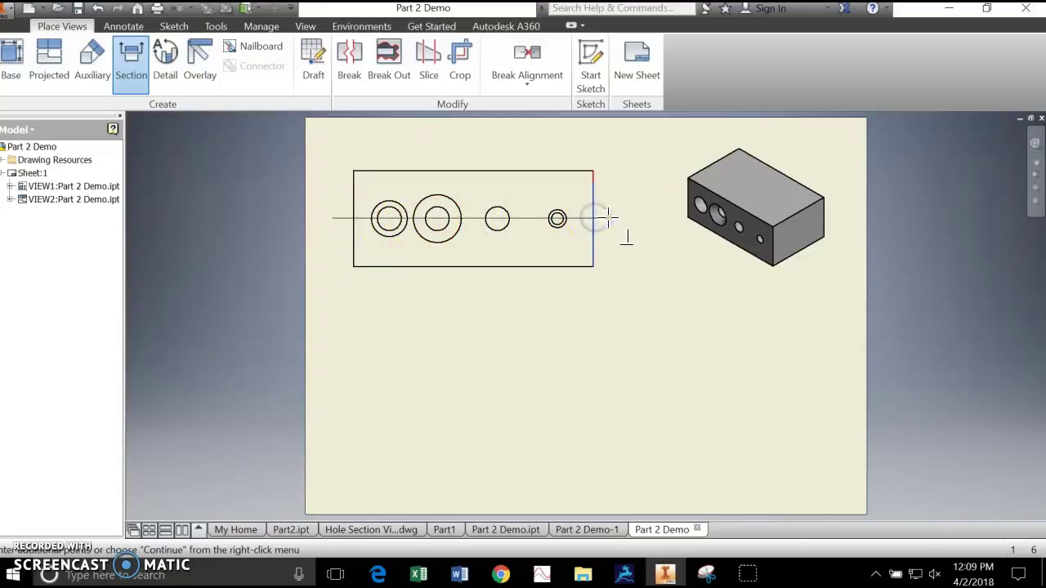
{"action": "left_click", "coordinate": [615, 218]}
{"action": "right_click", "coordinate": [638, 181]}
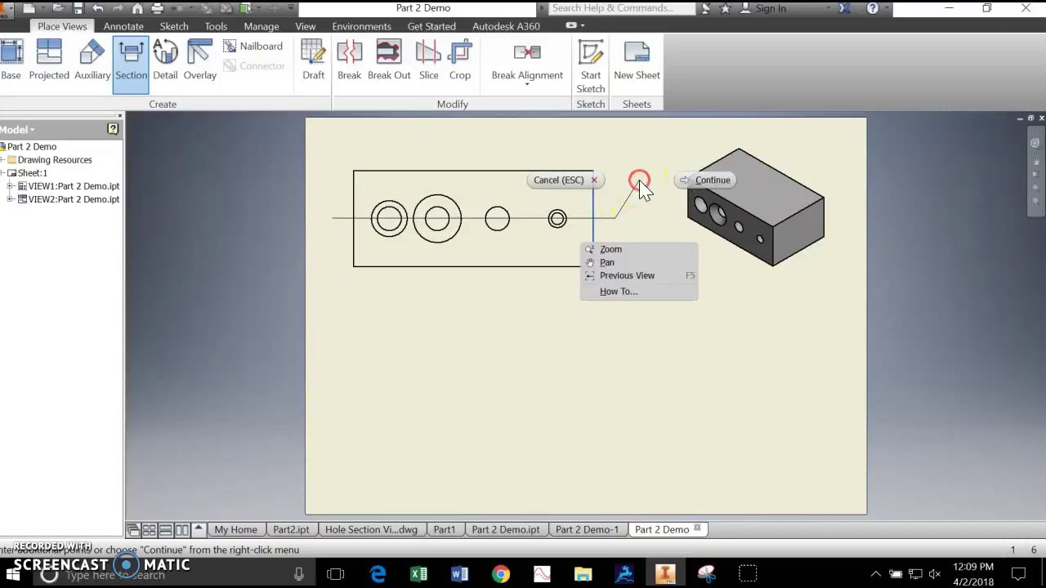
{"action": "left_click", "coordinate": [708, 183]}
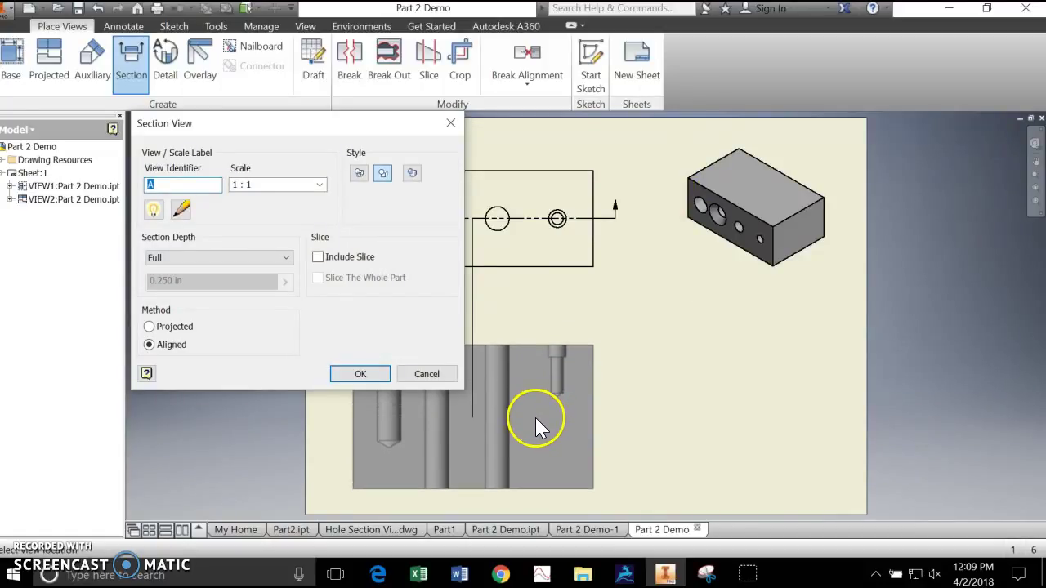
{"action": "left_click", "coordinate": [536, 418]}
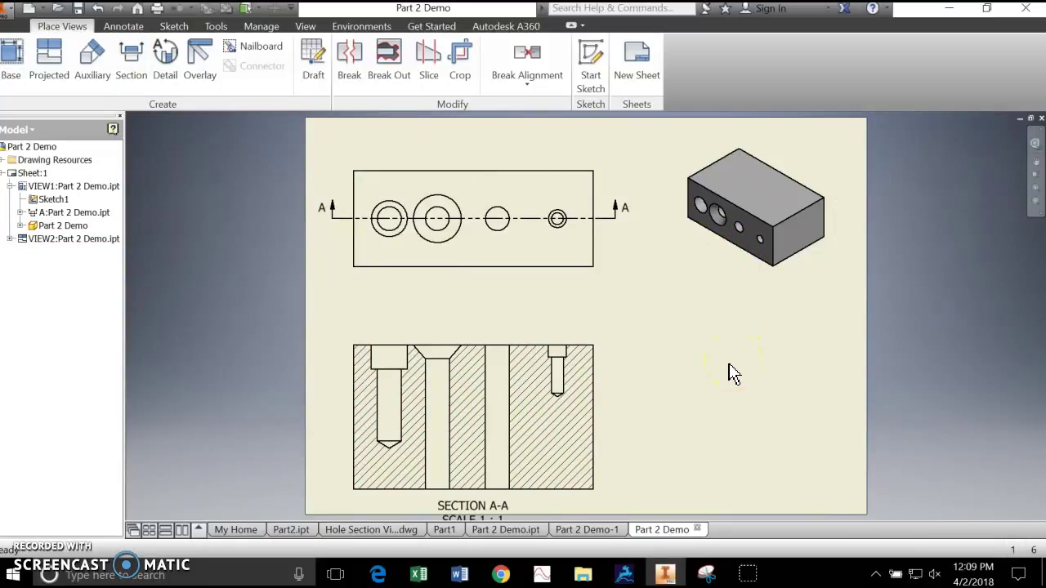
{"action": "left_click_drag", "start_coordinate": [461, 341], "coordinate": [462, 312]}
{"action": "left_click", "coordinate": [759, 381]}
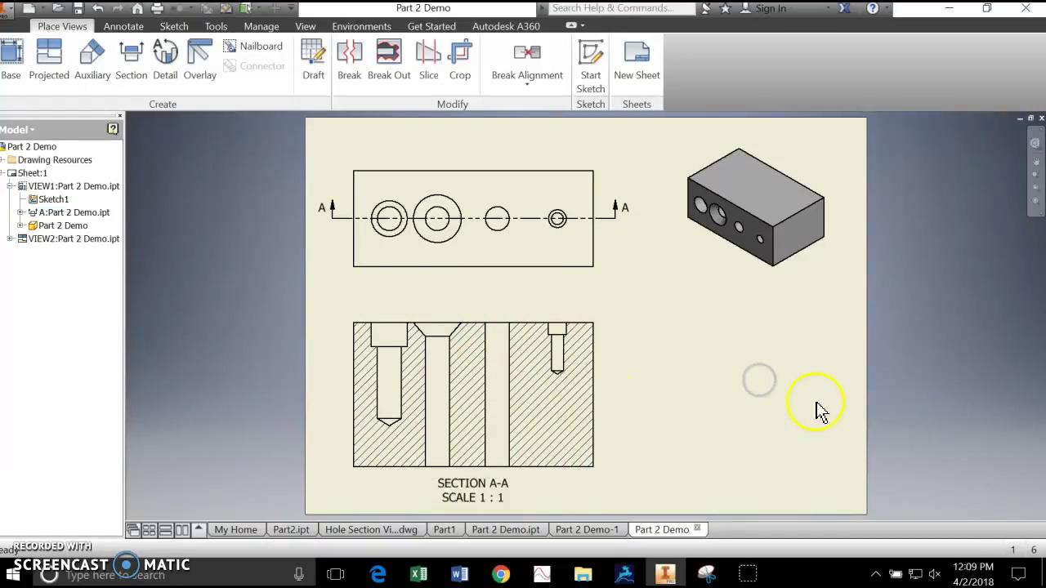
Add centre marks to all four holes in the front view.
{"action": "left_click", "coordinate": [123, 27]}
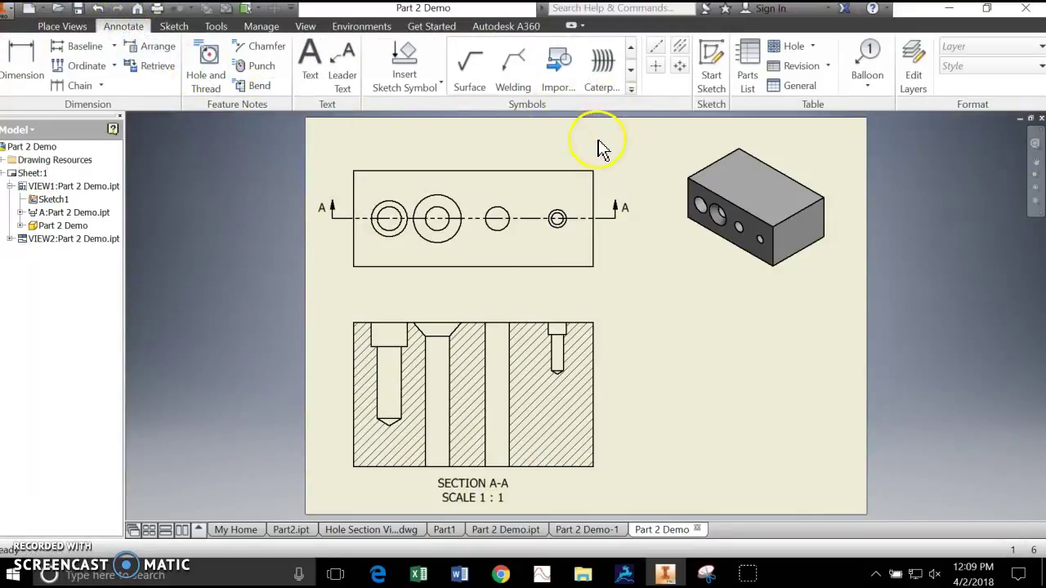
{"action": "left_click", "coordinate": [658, 71]}
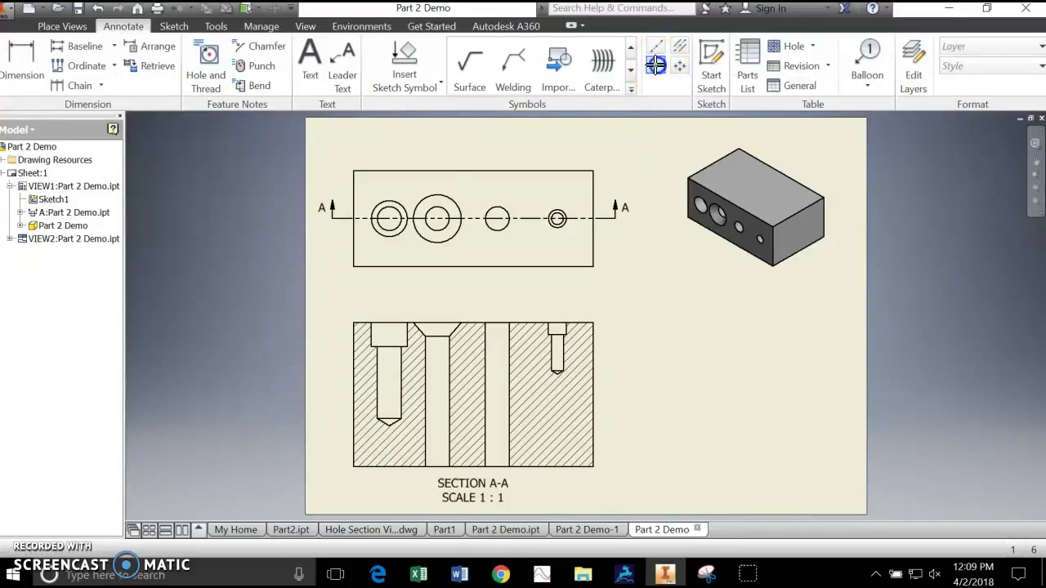
{"action": "left_click", "coordinate": [396, 234]}
{"action": "left_click", "coordinate": [440, 240]}
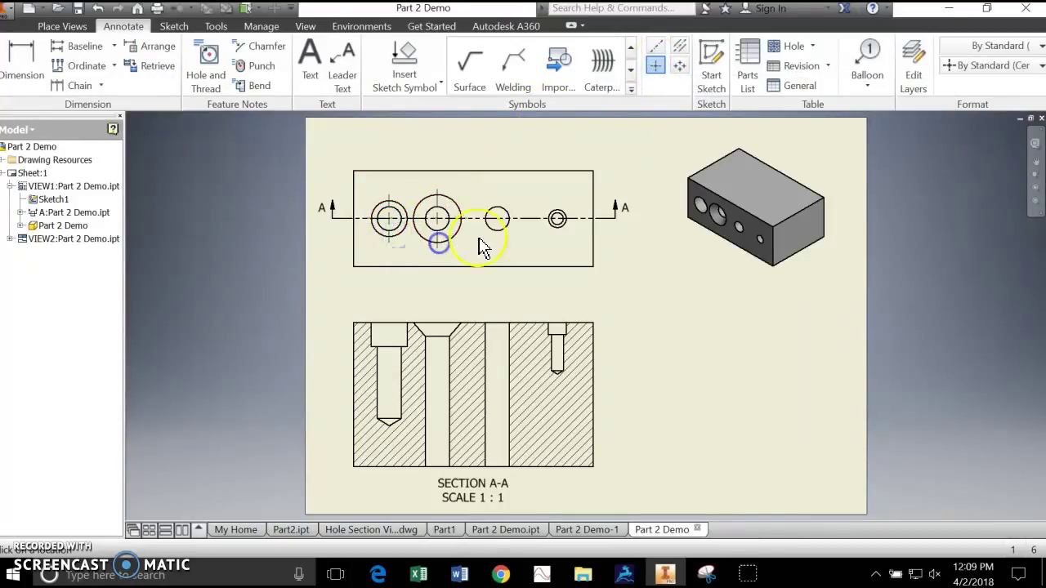
{"action": "left_click", "coordinate": [492, 230]}
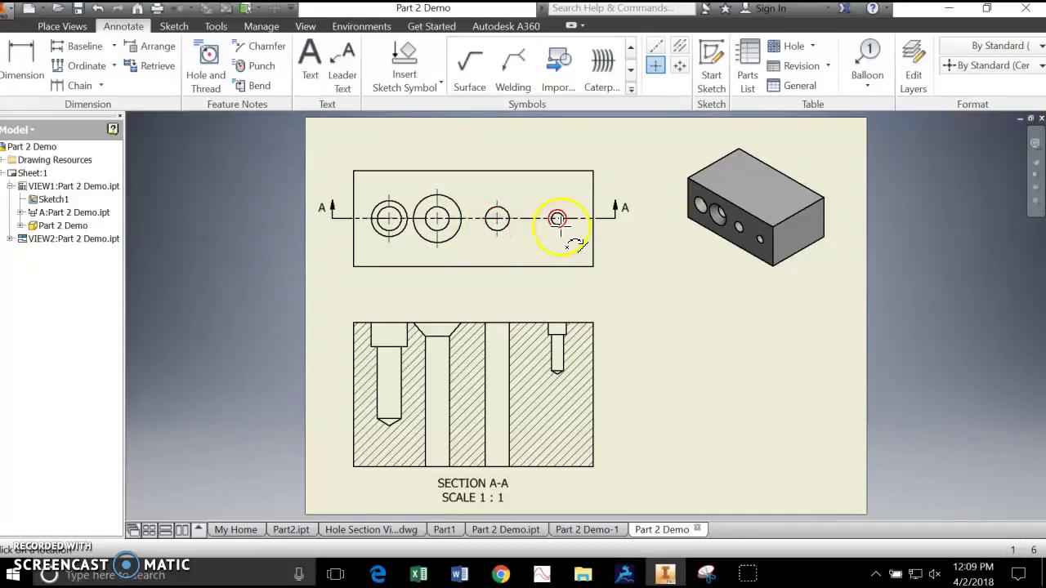
{"action": "left_click", "coordinate": [557, 228]}
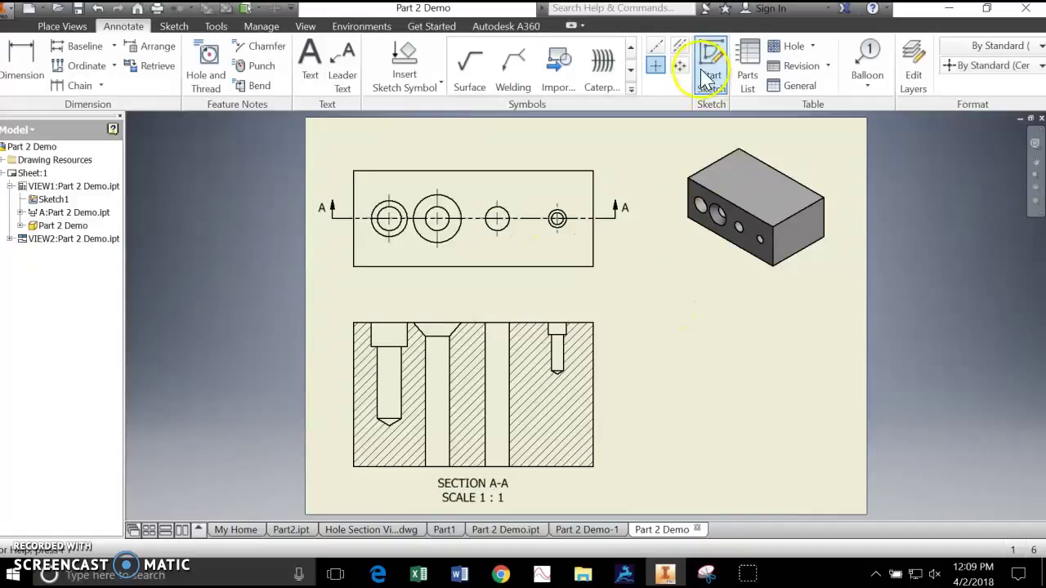
Add bisector centre lines between each hole's edge pair in section A-A.
{"action": "left_click", "coordinate": [679, 47]}
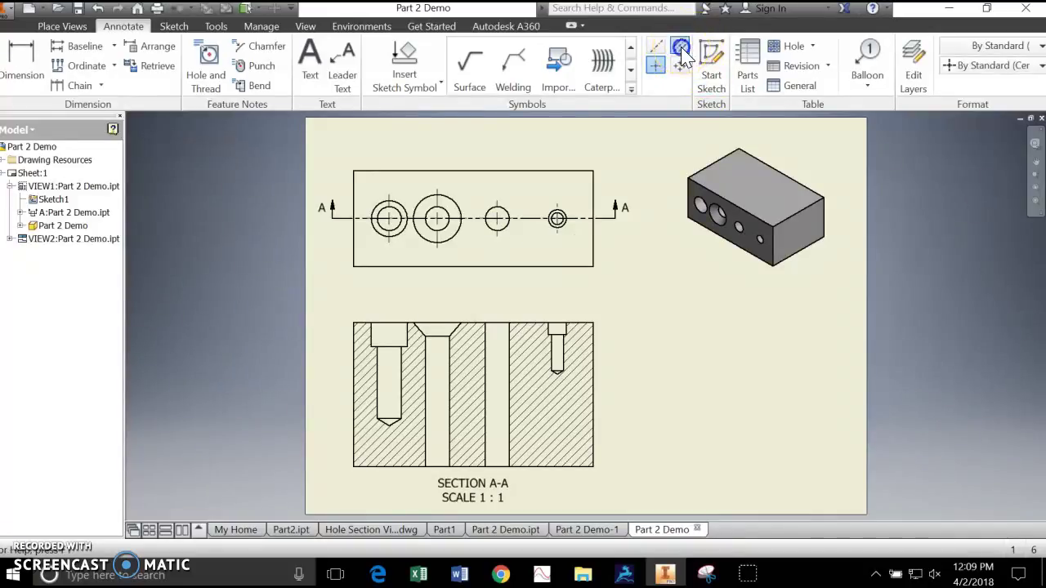
{"action": "left_click", "coordinate": [377, 372]}
{"action": "left_click", "coordinate": [401, 370]}
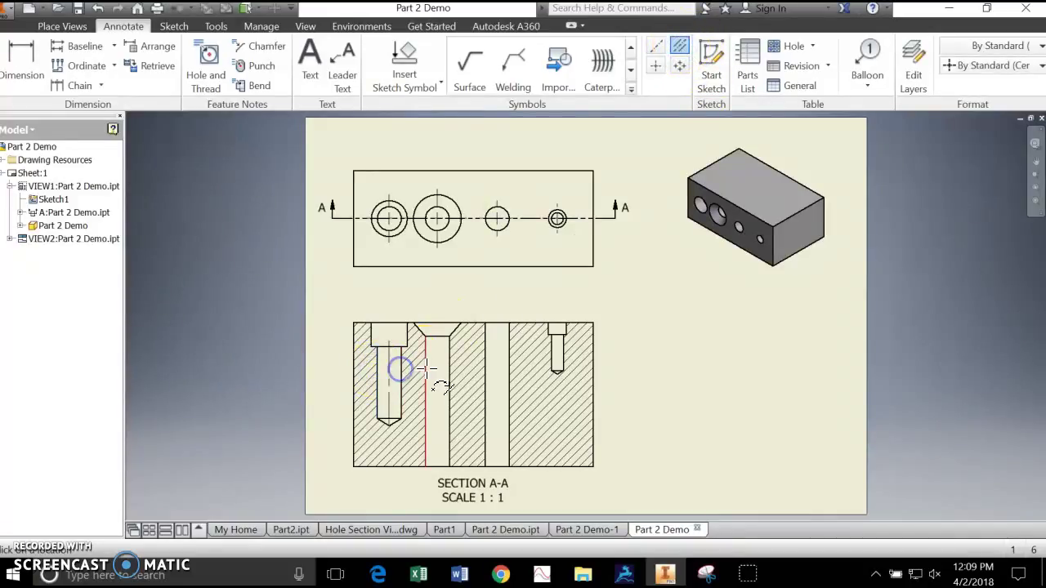
{"action": "left_click", "coordinate": [425, 368]}
{"action": "left_click", "coordinate": [450, 366]}
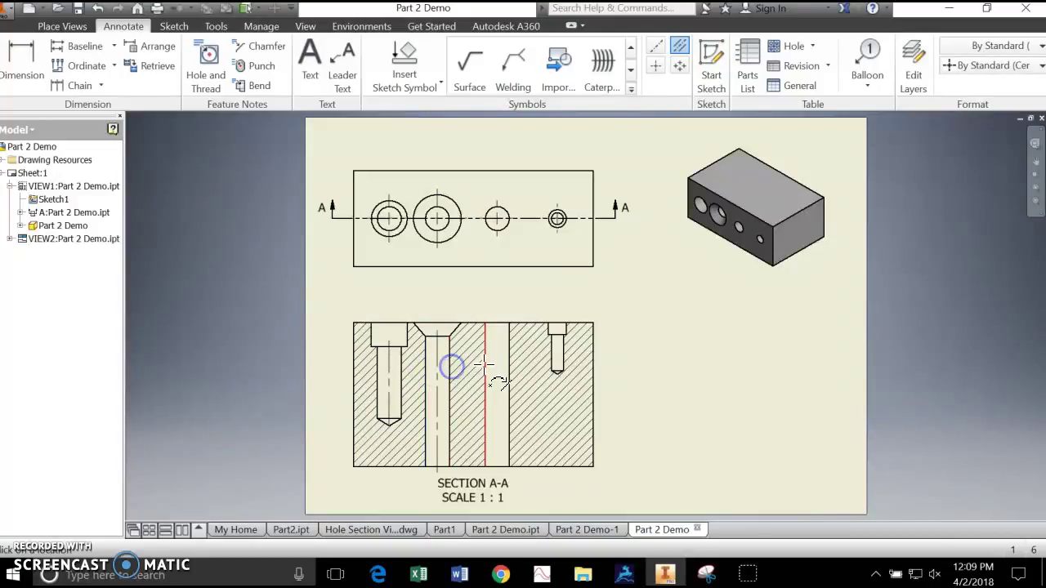
{"action": "left_click", "coordinate": [485, 365]}
{"action": "left_click", "coordinate": [509, 362]}
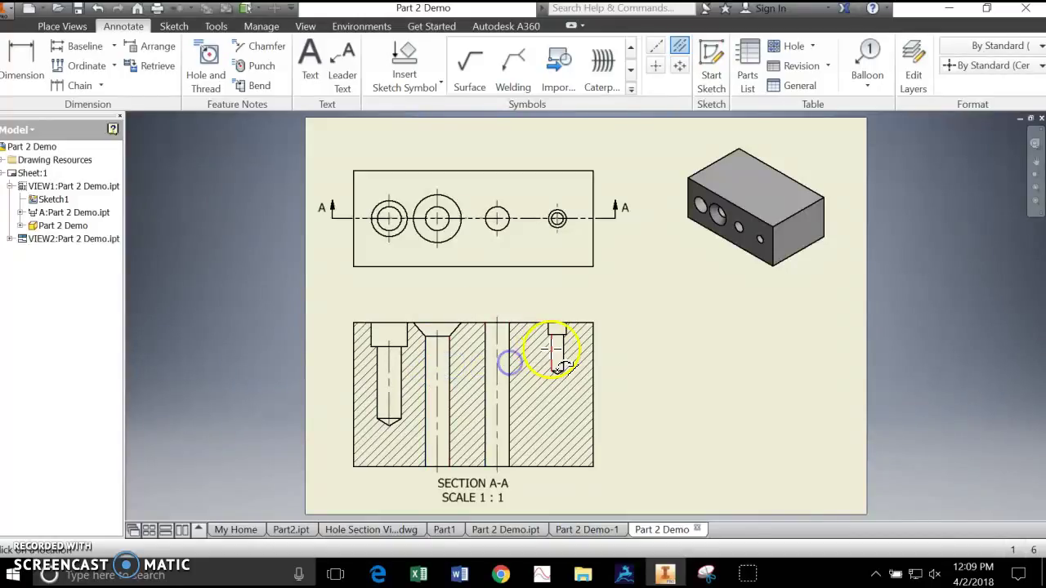
{"action": "left_click", "coordinate": [552, 350]}
{"action": "left_click", "coordinate": [564, 350]}
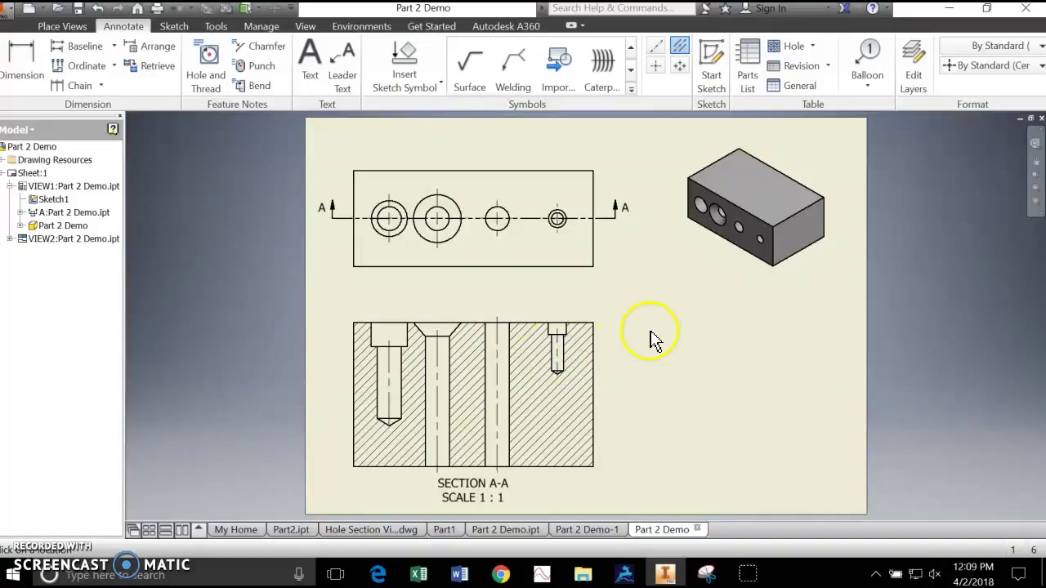
Extend the section's hole centre lines upward above the view.
{"action": "left_click", "coordinate": [391, 370]}
{"action": "left_click", "coordinate": [390, 341]}
{"action": "left_click", "coordinate": [391, 313]}
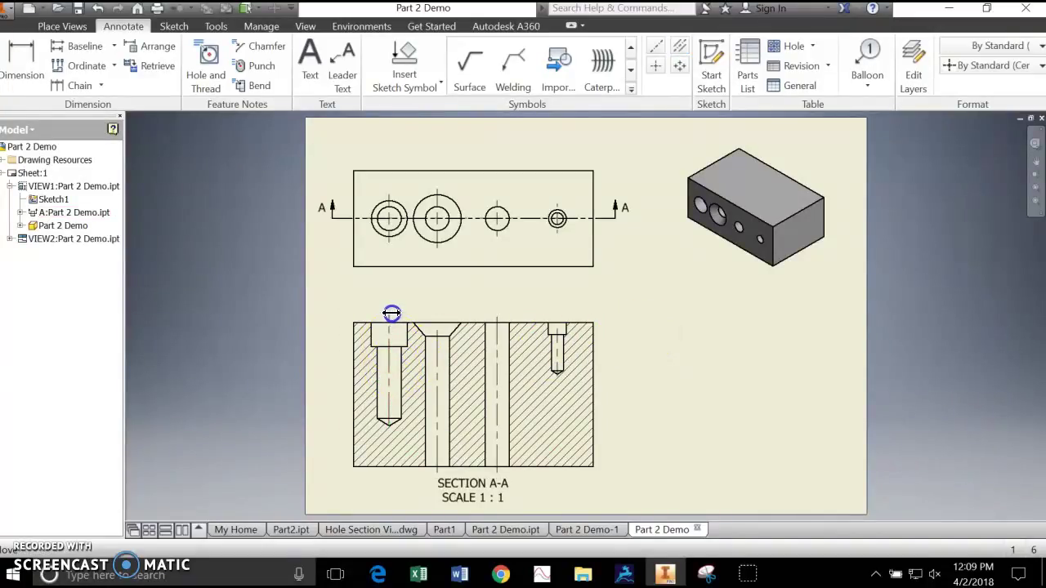
{"action": "left_click", "coordinate": [435, 351]}
{"action": "left_click_drag", "start_coordinate": [435, 331], "coordinate": [498, 314]}
{"action": "left_click", "coordinate": [496, 384]}
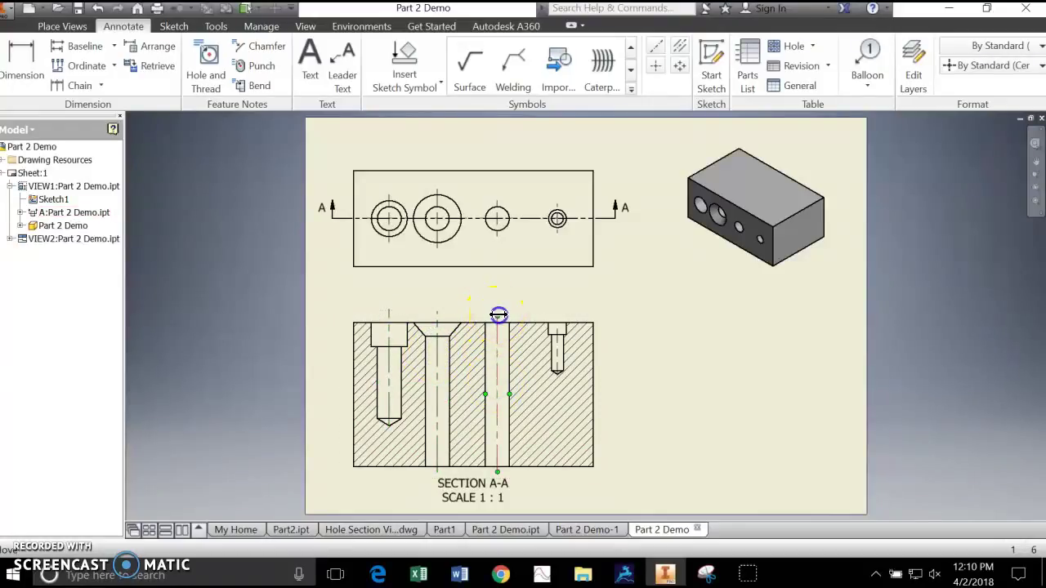
{"action": "left_click", "coordinate": [556, 351]}
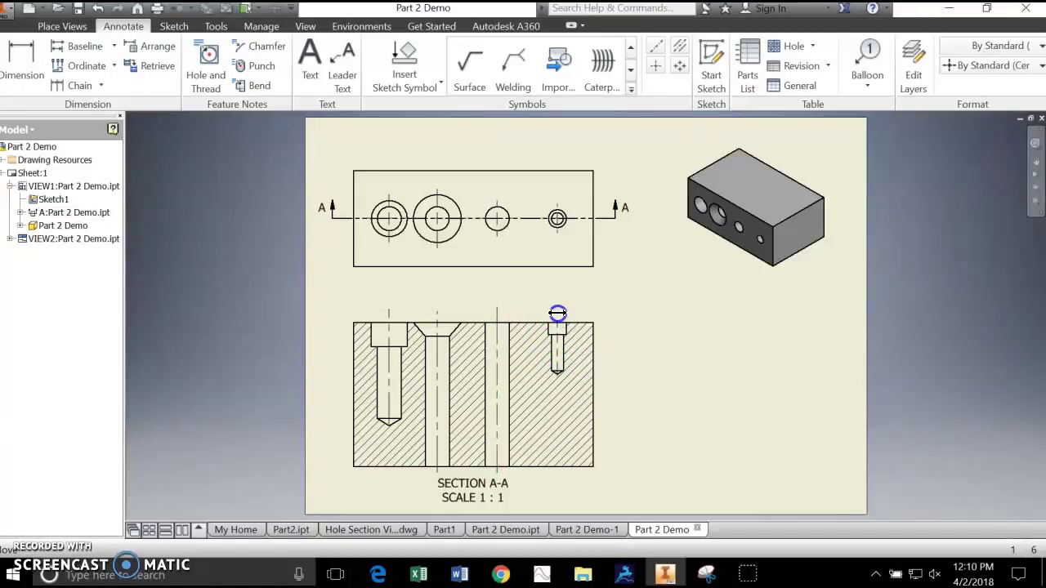
{"action": "left_click", "coordinate": [641, 291]}
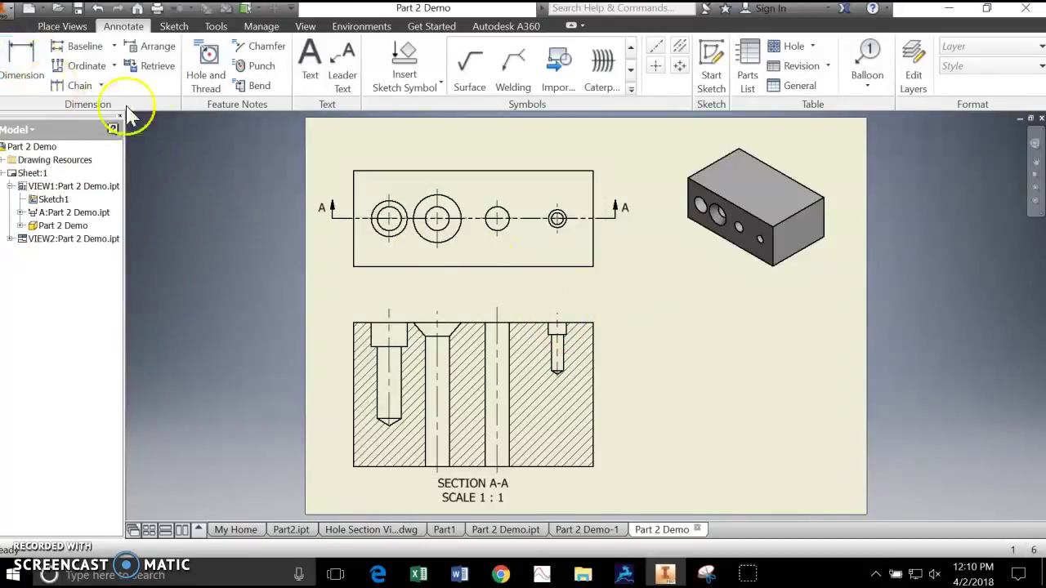
Add hole notes for the counterbored and countersunk holes above the front view.
{"action": "left_click", "coordinate": [208, 58]}
{"action": "left_click", "coordinate": [395, 199]}
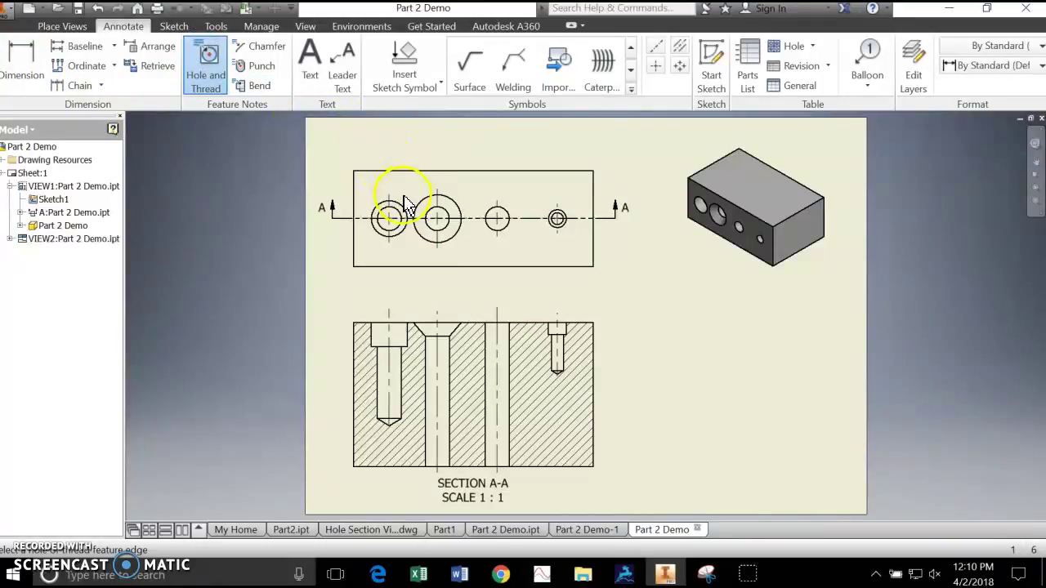
{"action": "left_click", "coordinate": [375, 142]}
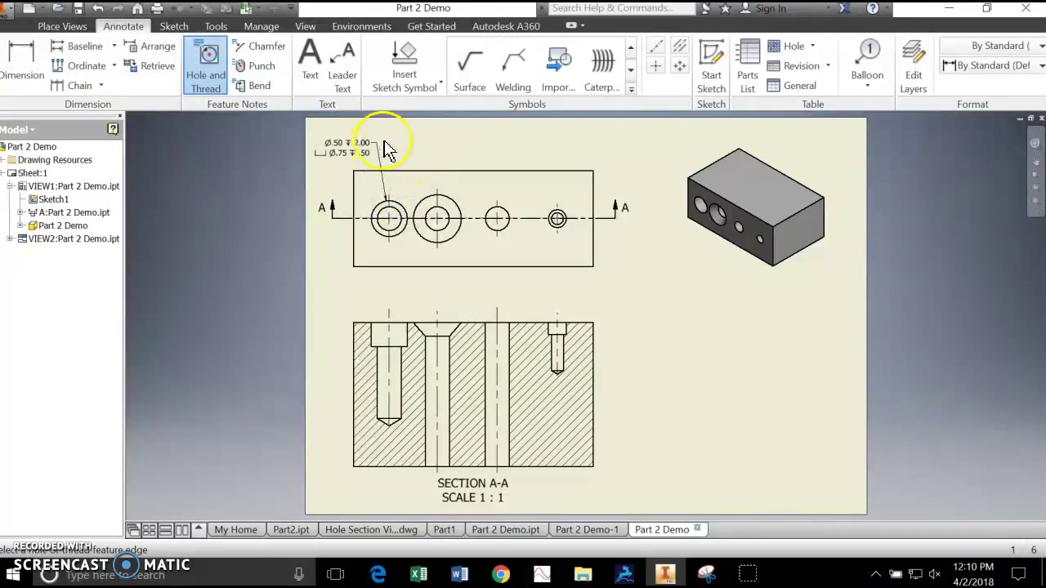
{"action": "left_click", "coordinate": [426, 196]}
{"action": "left_click", "coordinate": [438, 135]}
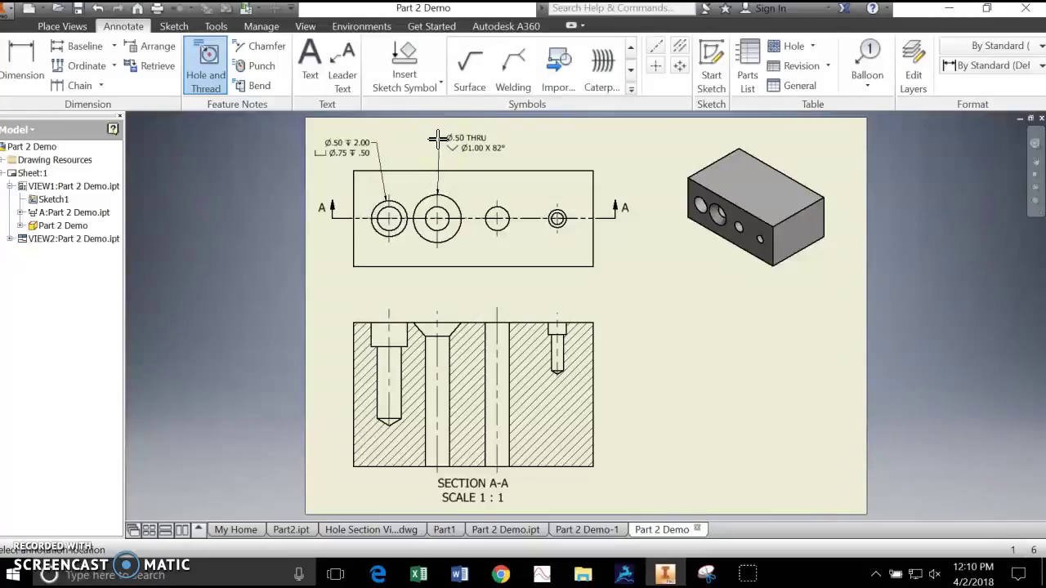
{"action": "left_click", "coordinate": [439, 139]}
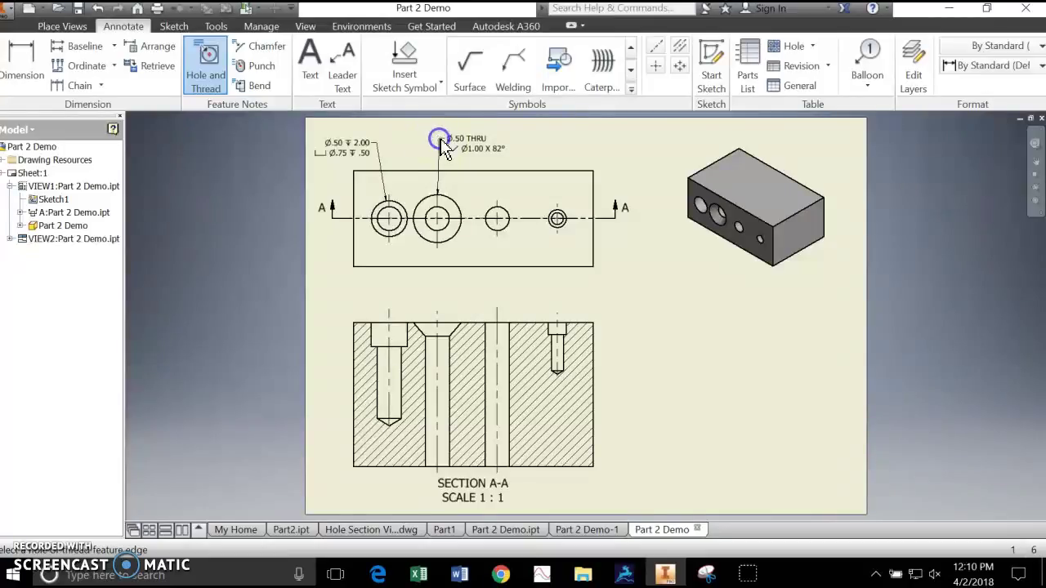
Add notes for the through and small holes, then open the Ø.50 THRU note for editing.
{"action": "left_click", "coordinate": [500, 207]}
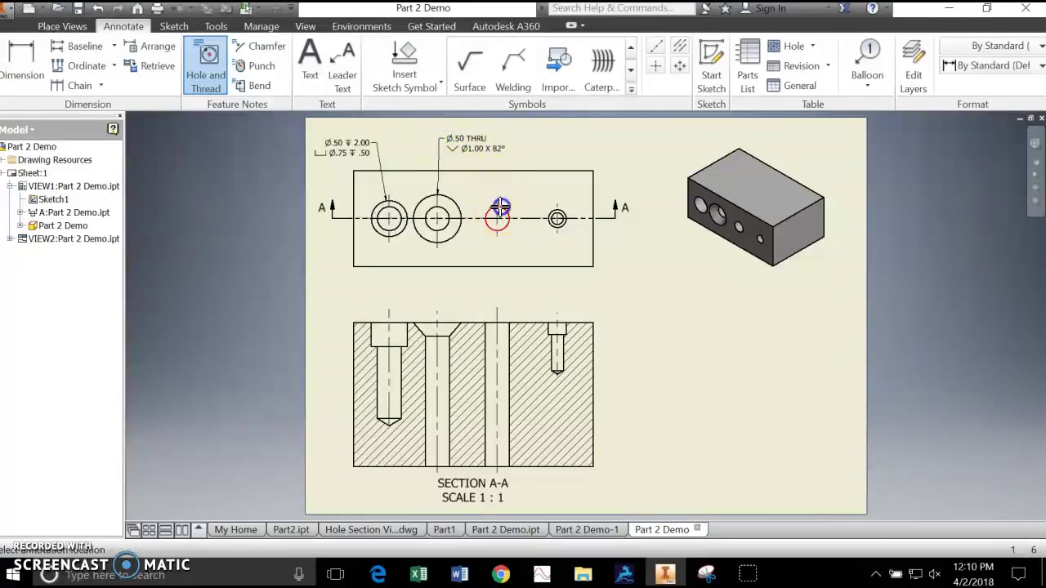
{"action": "left_click", "coordinate": [564, 214]}
{"action": "left_click", "coordinate": [613, 147]}
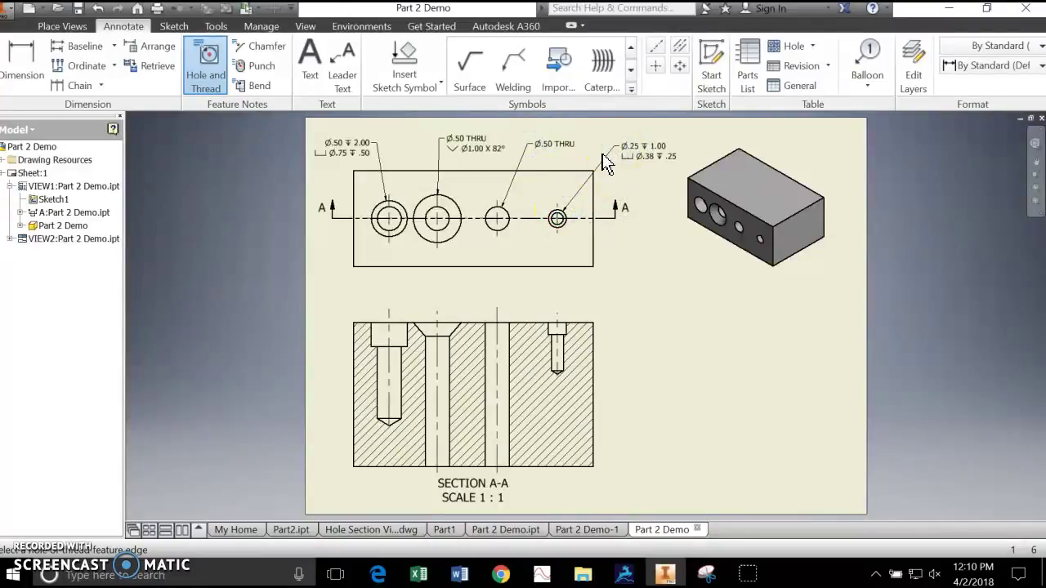
{"action": "key", "text": "Escape"}
{"action": "left_click", "coordinate": [595, 195]}
{"action": "left_click", "coordinate": [552, 149]}
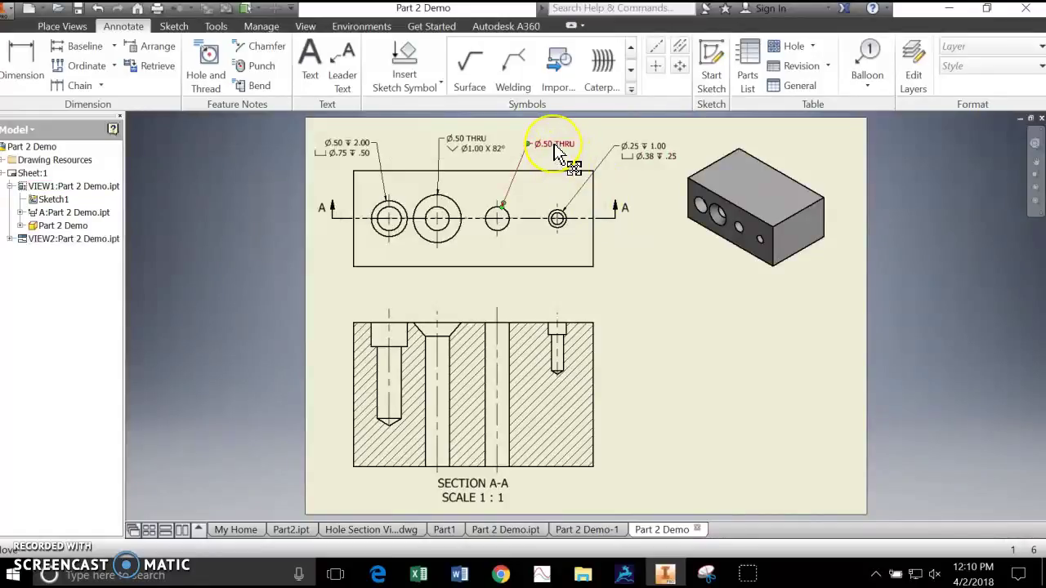
{"action": "double_click", "coordinate": [554, 150]}
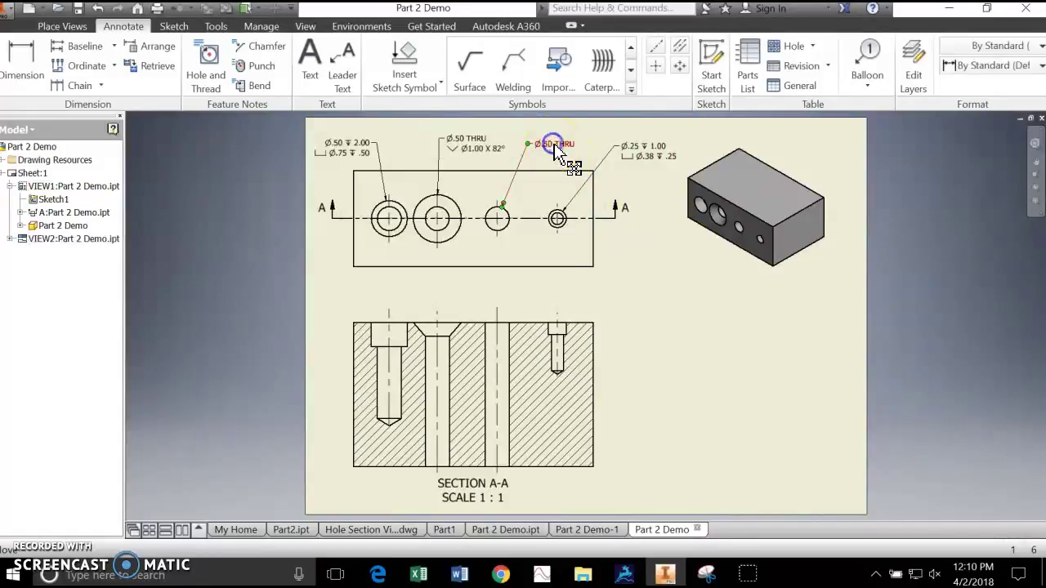
Append a ± .002 tolerance to the Ø.50 THRU hole note.
{"action": "left_click", "coordinate": [321, 225]}
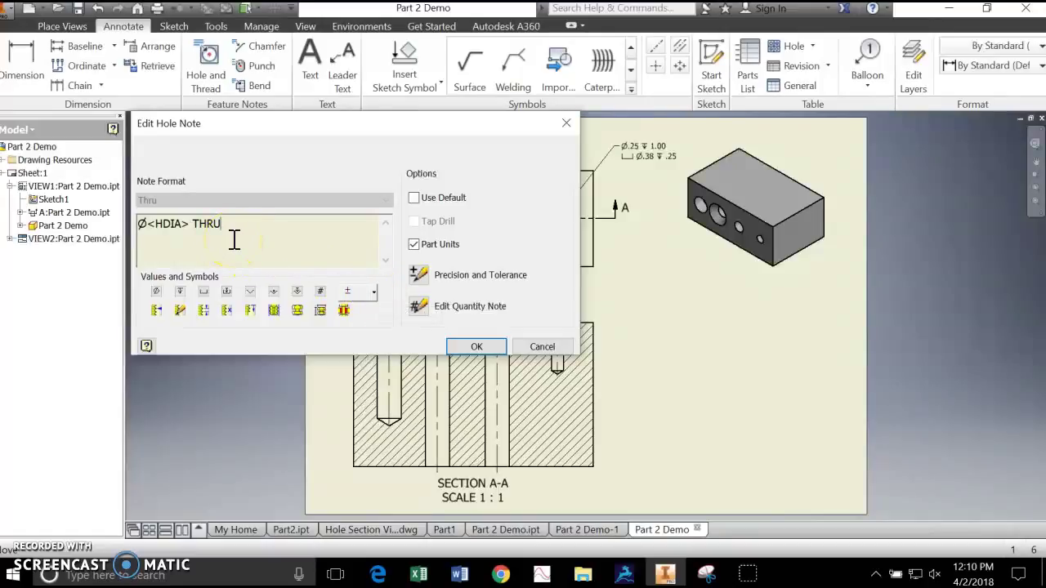
{"action": "left_click", "coordinate": [374, 296]}
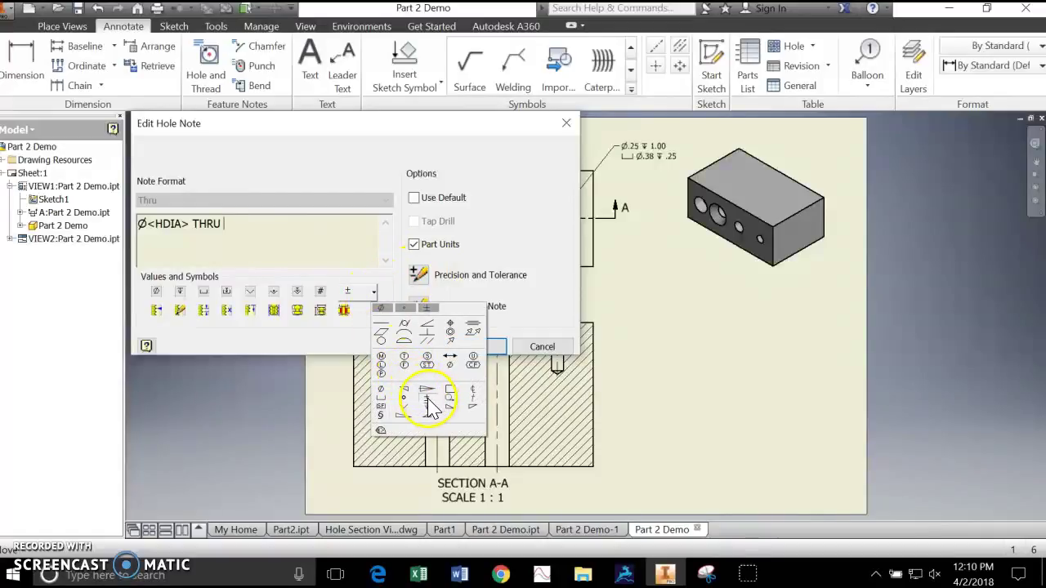
{"action": "left_click", "coordinate": [426, 399]}
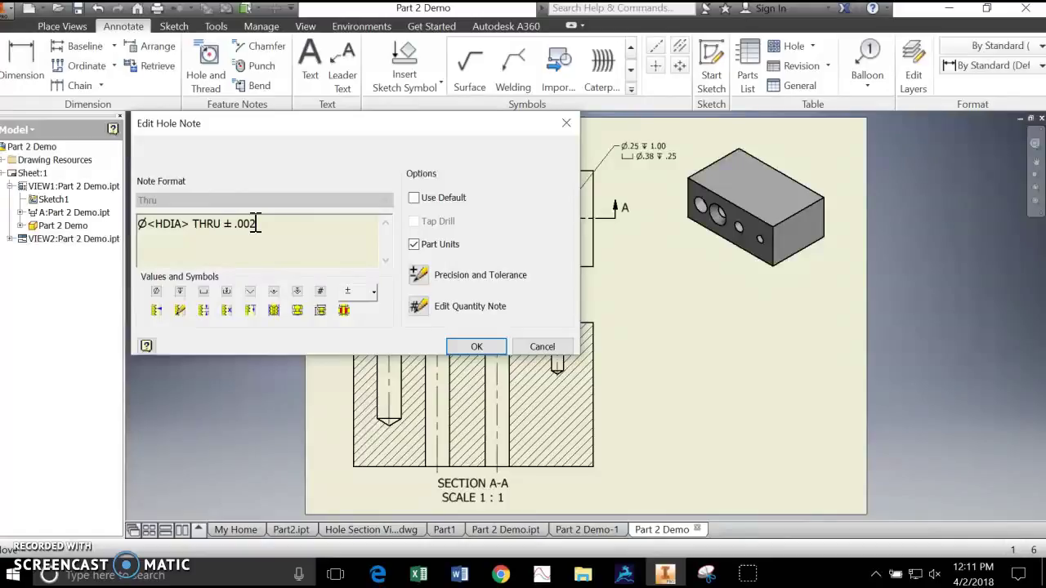
{"action": "left_click", "coordinate": [476, 346]}
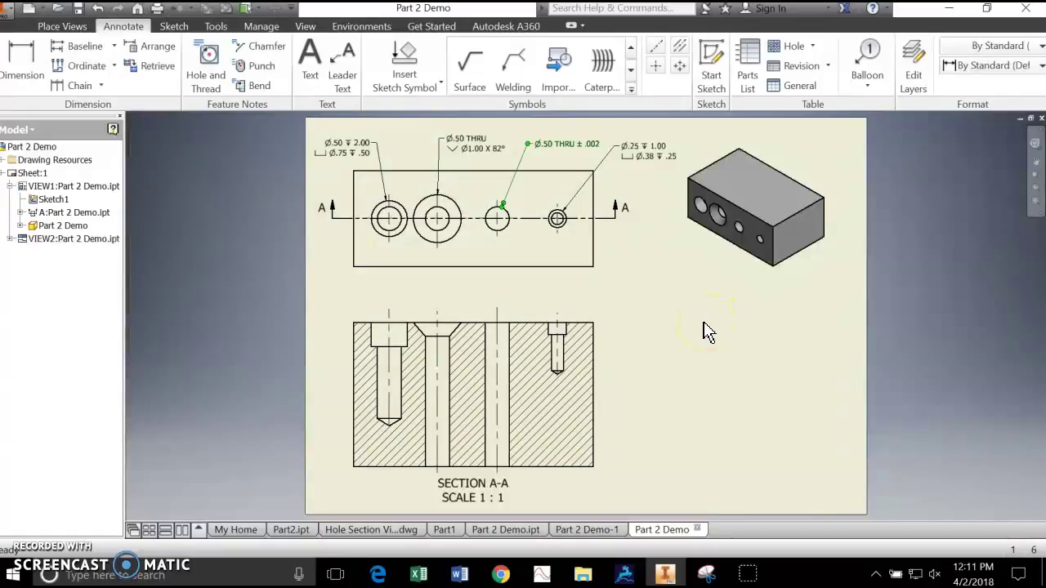
Dimension the left edge to first hole (.75) and first to second hole (1.00) in section A-A.
{"action": "left_click", "coordinate": [687, 329]}
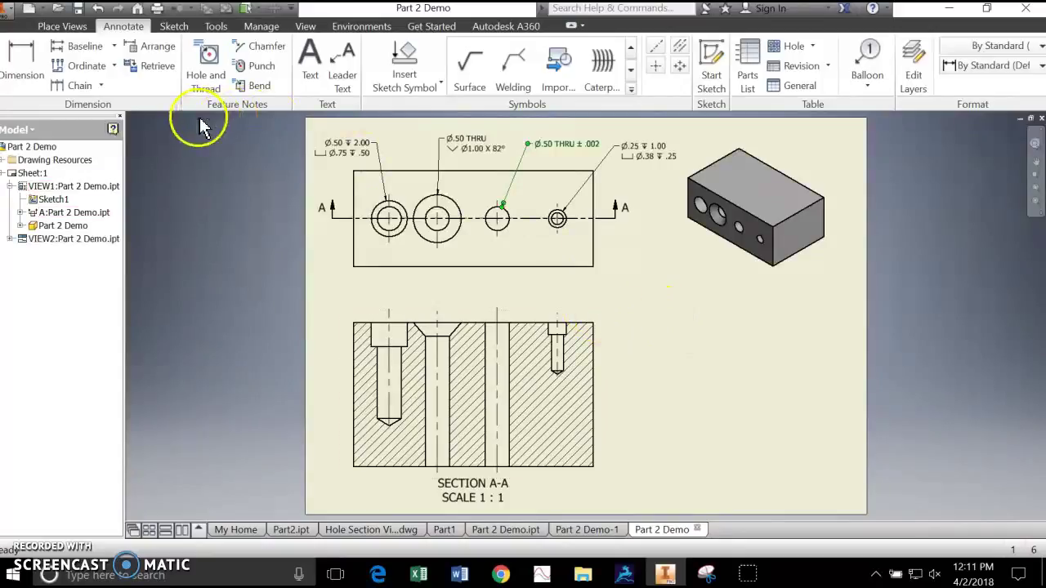
{"action": "left_click", "coordinate": [24, 61]}
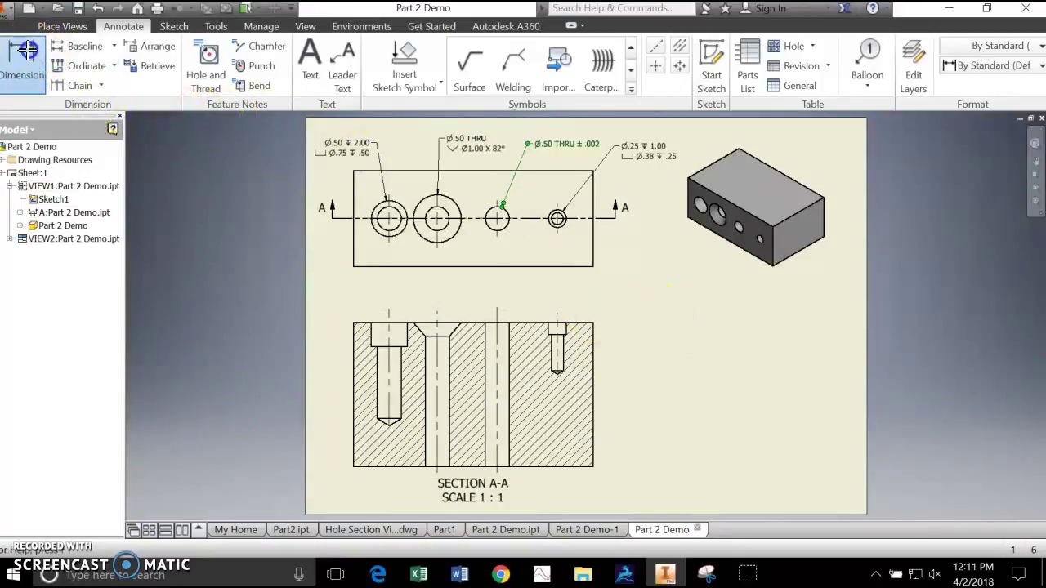
{"action": "left_click", "coordinate": [354, 327]}
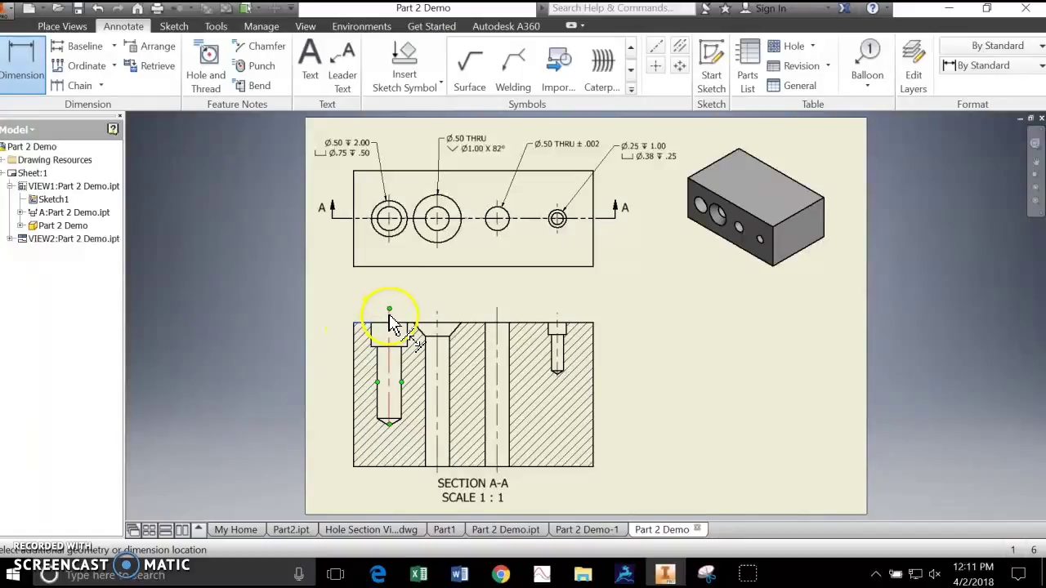
{"action": "left_click", "coordinate": [389, 312]}
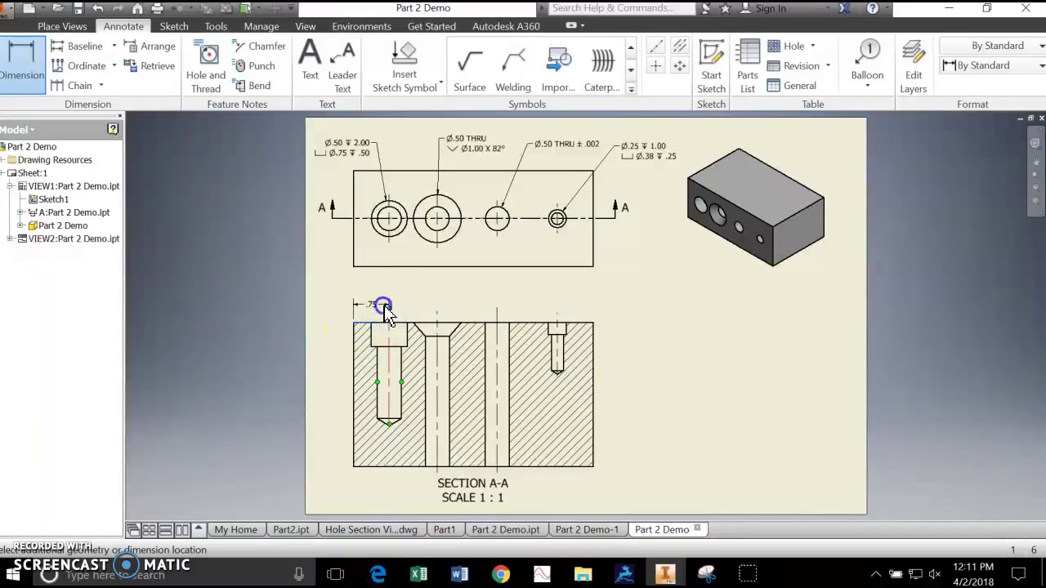
{"action": "left_click", "coordinate": [385, 312]}
{"action": "left_click", "coordinate": [426, 409]}
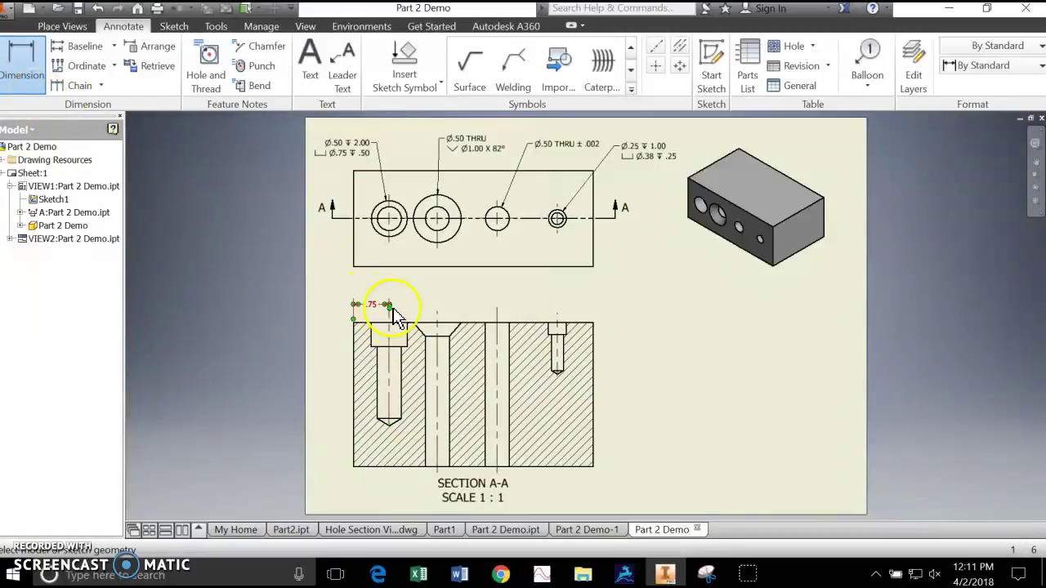
{"action": "left_click", "coordinate": [392, 313]}
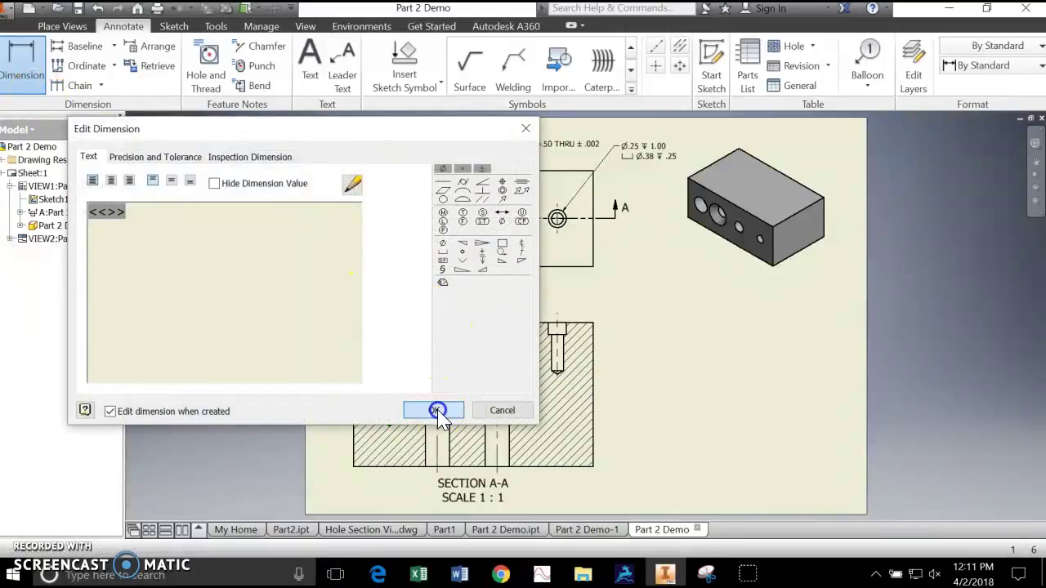
{"action": "left_click", "coordinate": [434, 409]}
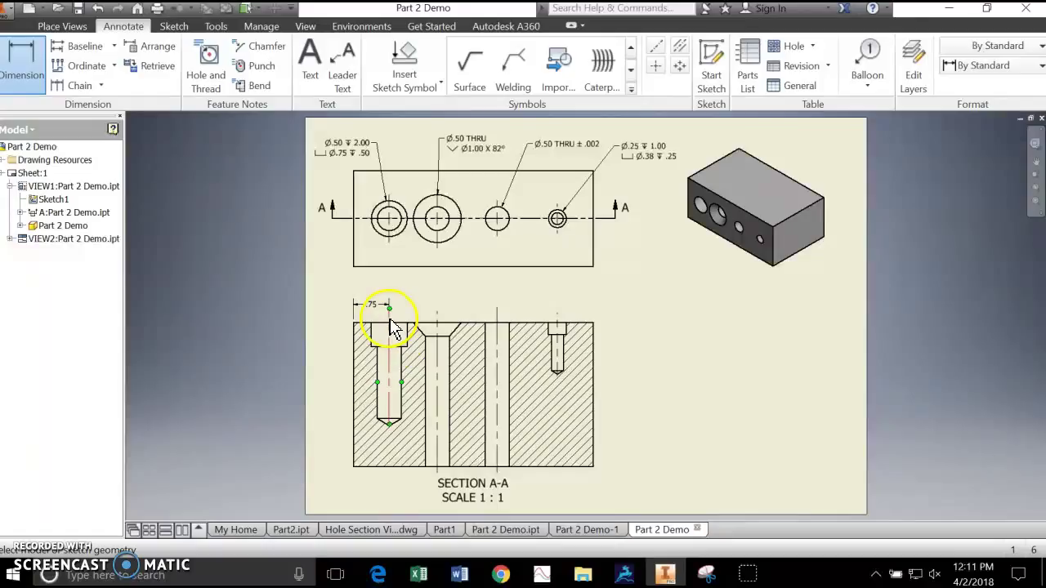
{"action": "left_click", "coordinate": [387, 316]}
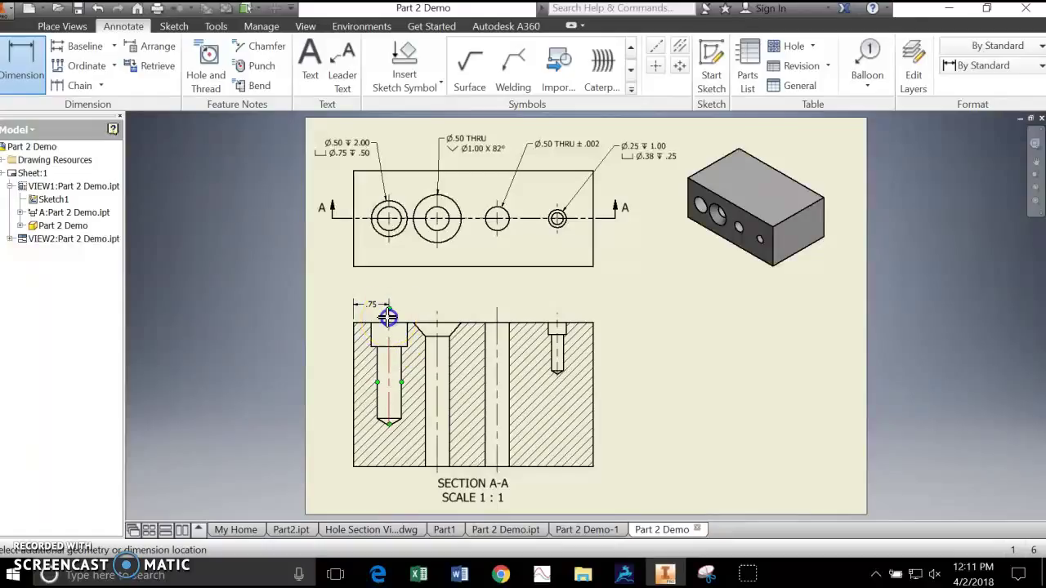
{"action": "left_click", "coordinate": [437, 313]}
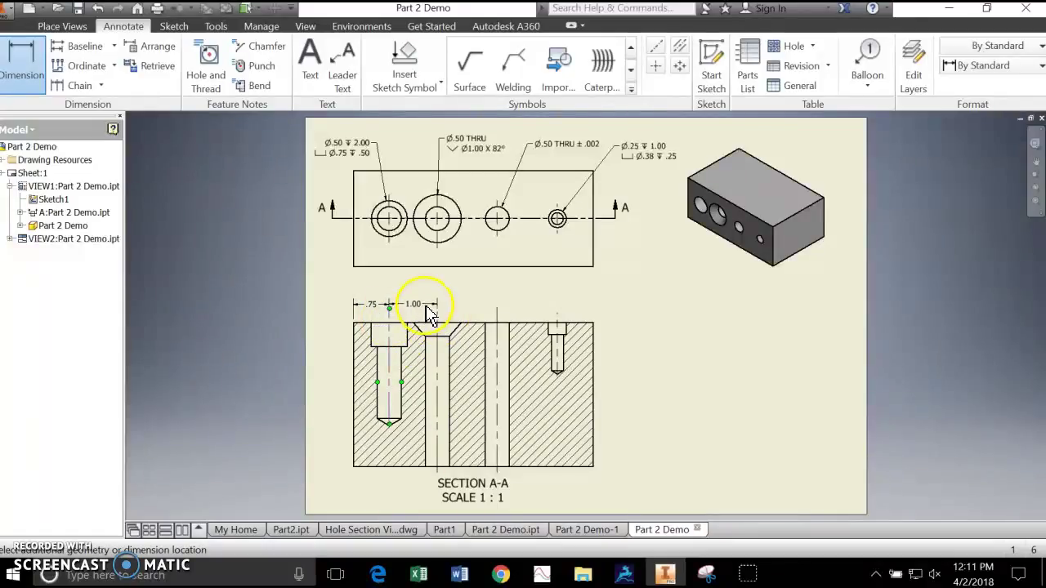
{"action": "left_click", "coordinate": [422, 307]}
{"action": "left_click", "coordinate": [443, 408]}
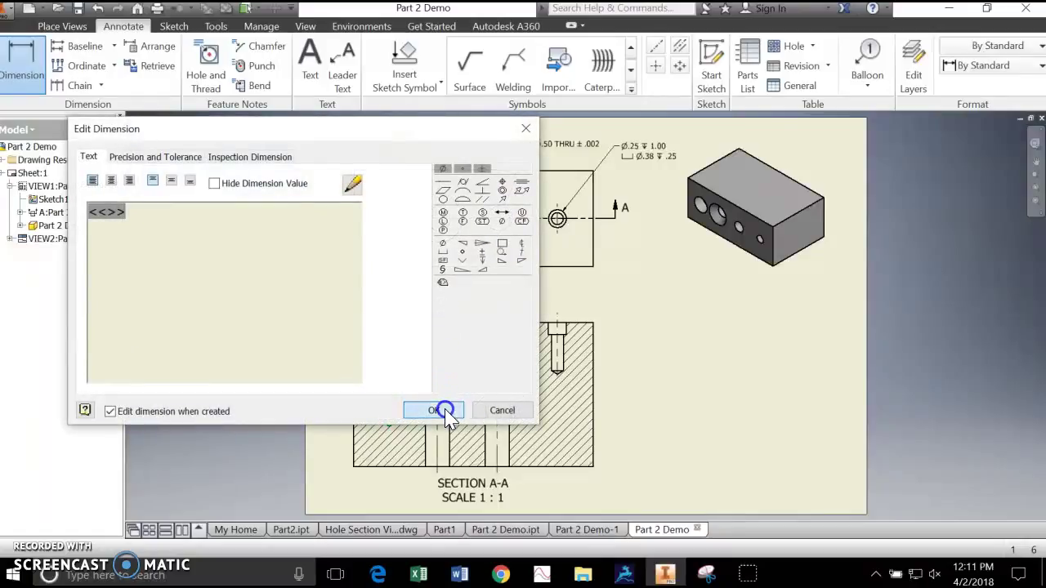
Add the two 1.25 hole-spacing dimensions and the overall 5.00 width above the chain.
{"action": "left_click", "coordinate": [435, 311]}
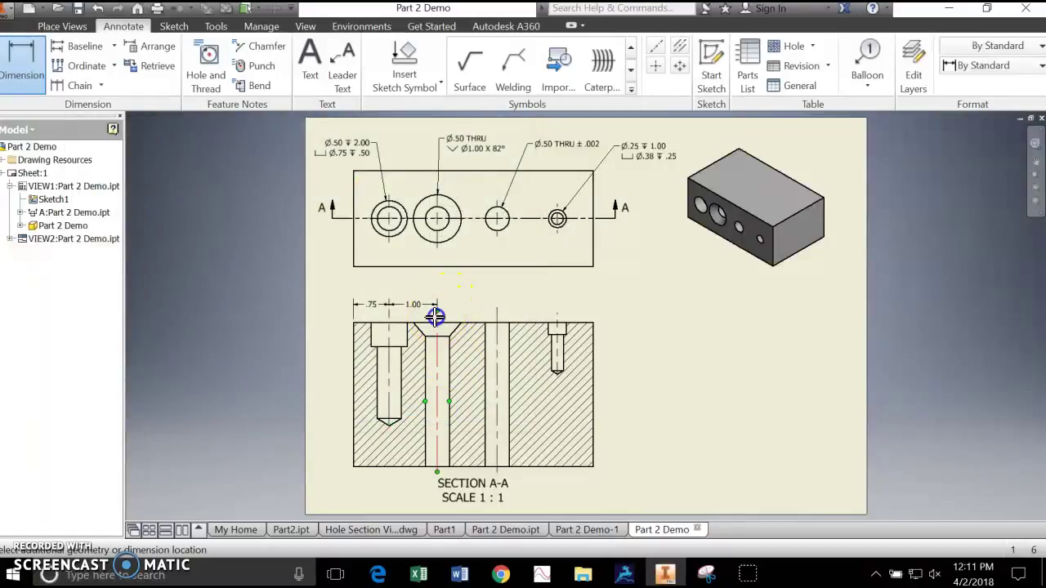
{"action": "left_click", "coordinate": [498, 317]}
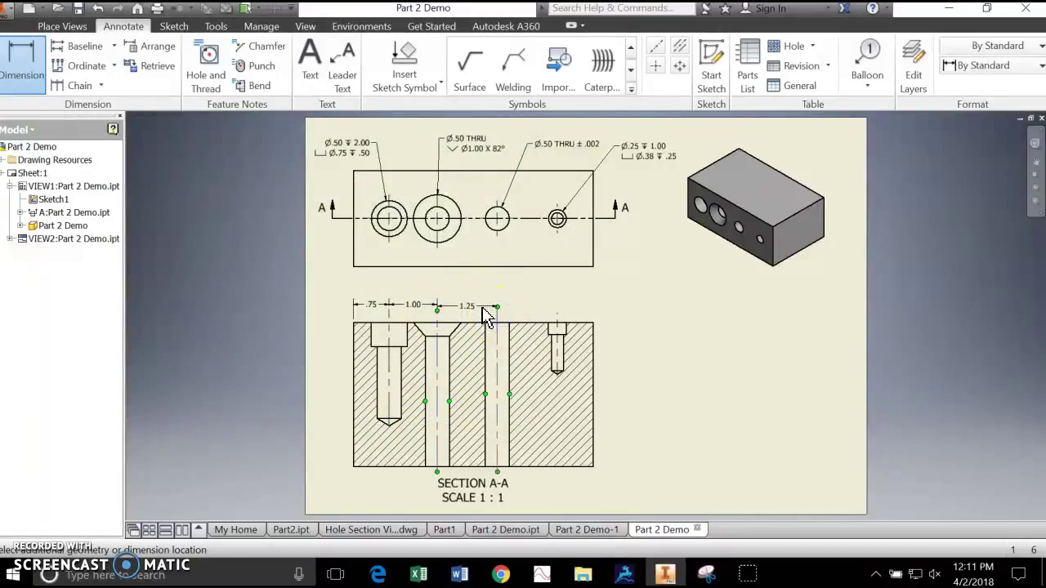
{"action": "left_click", "coordinate": [490, 335]}
{"action": "left_click", "coordinate": [450, 408]}
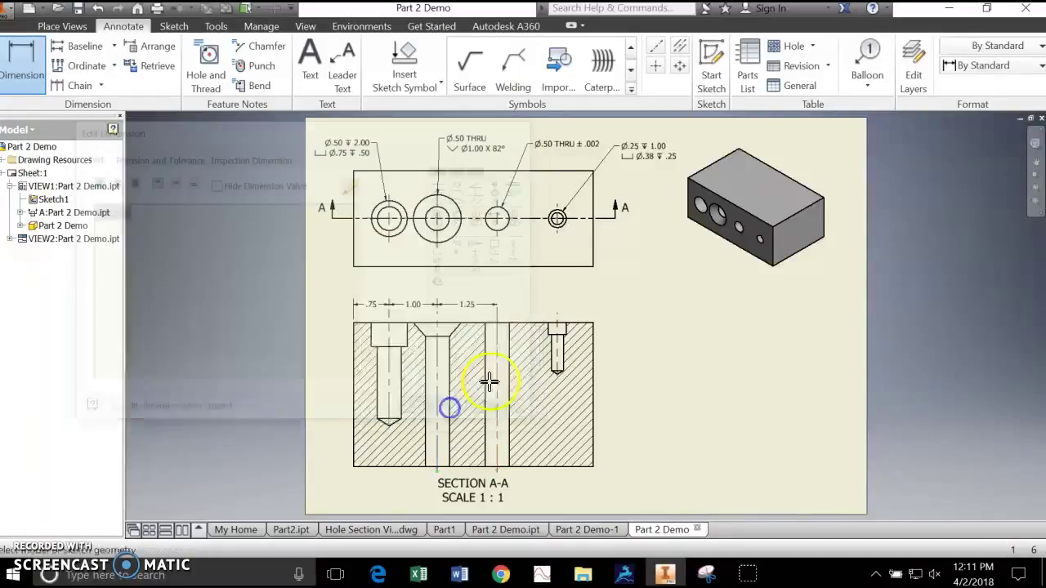
{"action": "left_click", "coordinate": [497, 354]}
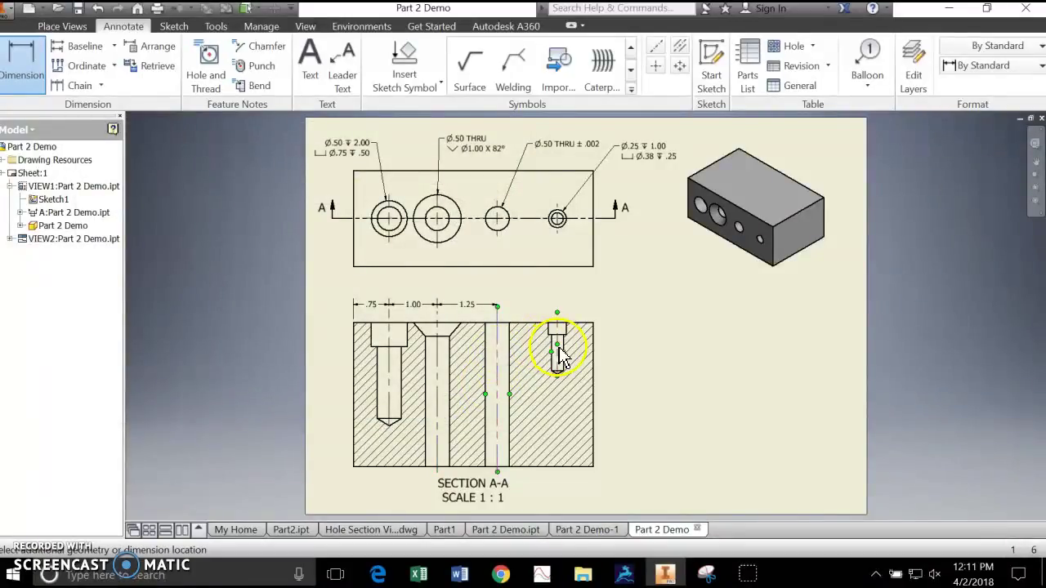
{"action": "left_click", "coordinate": [556, 344]}
{"action": "left_click", "coordinate": [531, 309]}
{"action": "left_click", "coordinate": [435, 410]}
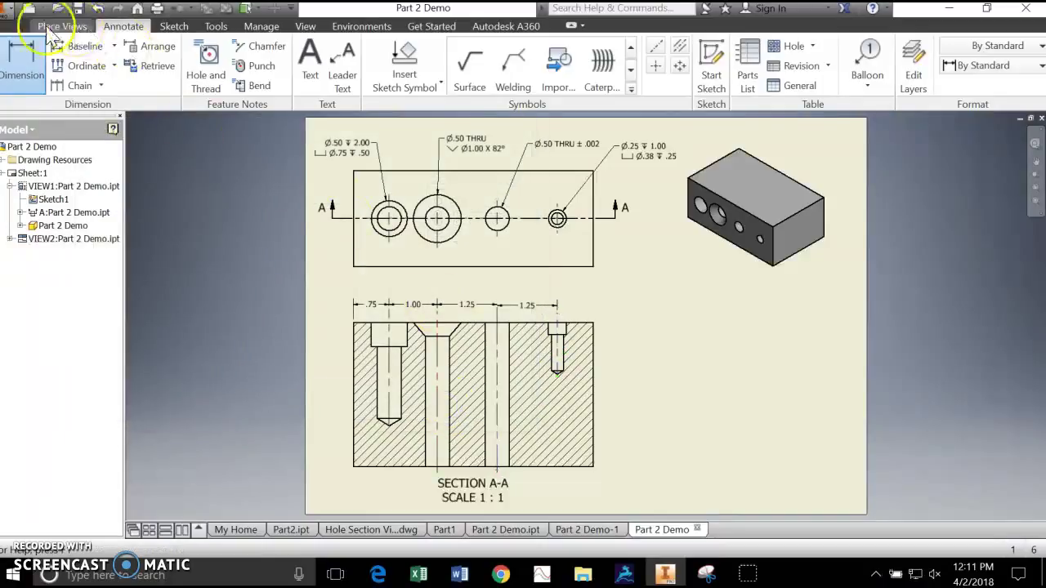
{"action": "left_click", "coordinate": [353, 339]}
{"action": "left_click", "coordinate": [593, 340]}
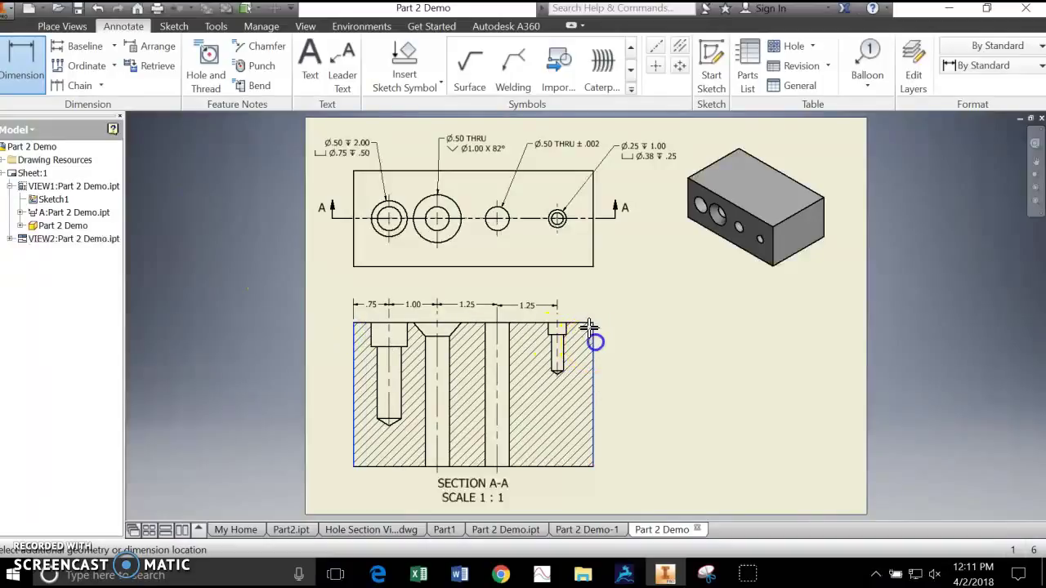
{"action": "left_click", "coordinate": [529, 307]}
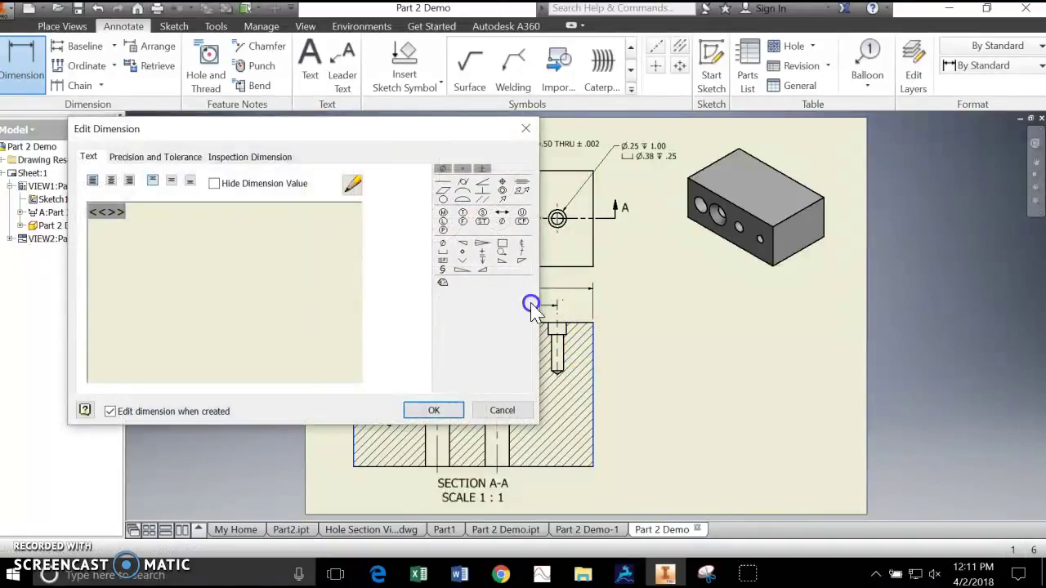
{"action": "left_click", "coordinate": [441, 409]}
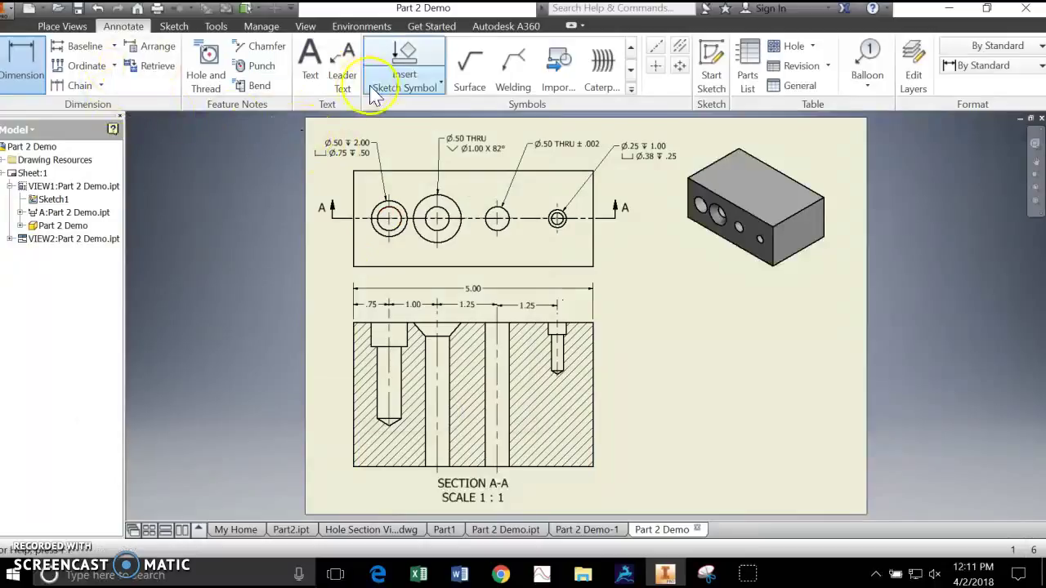
Add a 0.240 in text note reading 'ACT 7.2 Section View' plus the author's name beside section A-A.
{"action": "left_click", "coordinate": [309, 68]}
{"action": "left_click_drag", "start_coordinate": [638, 327], "coordinate": [809, 428]}
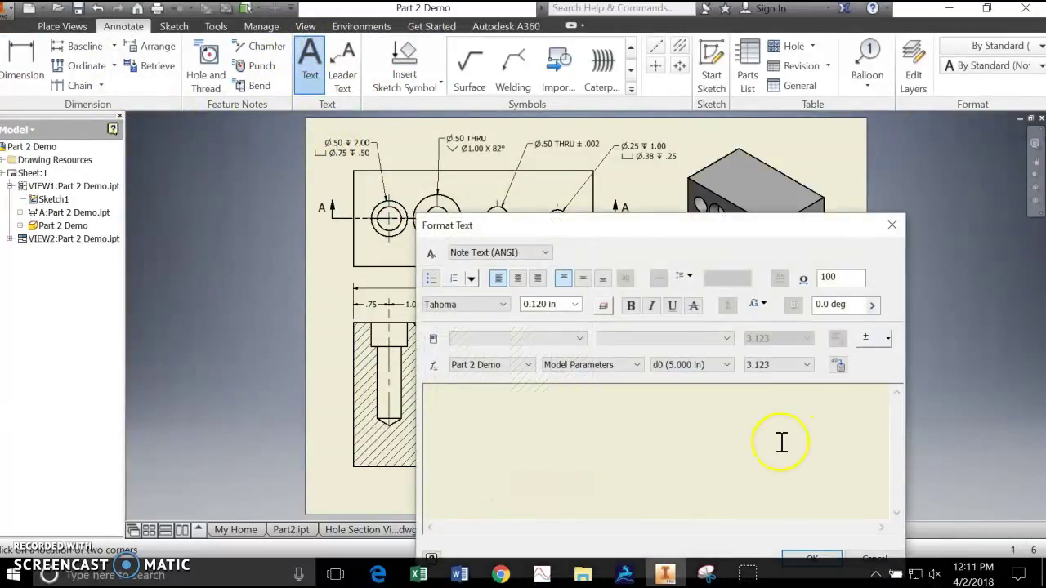
{"action": "left_click", "coordinate": [575, 304]}
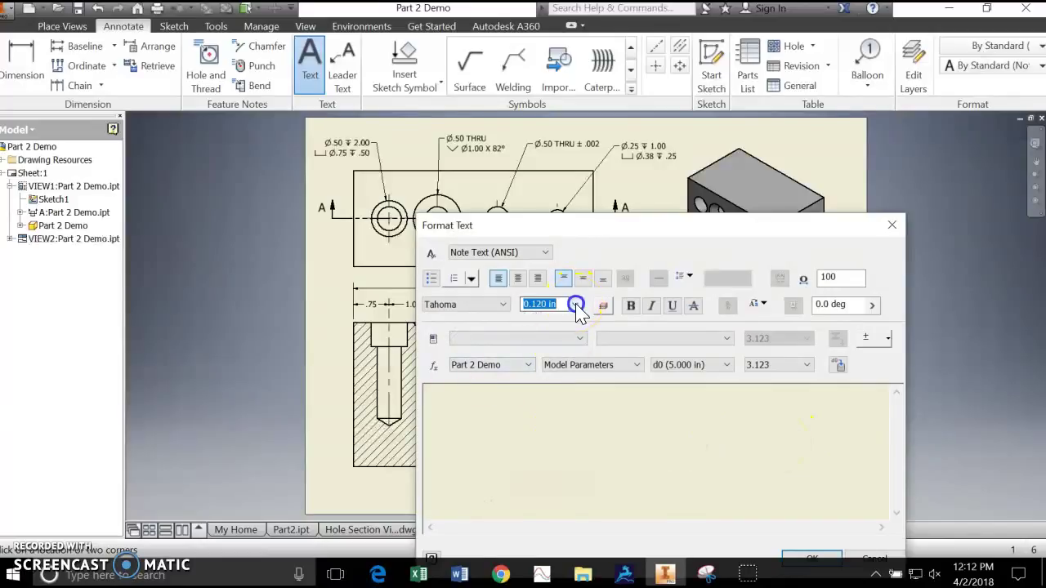
{"action": "left_click", "coordinate": [539, 350]}
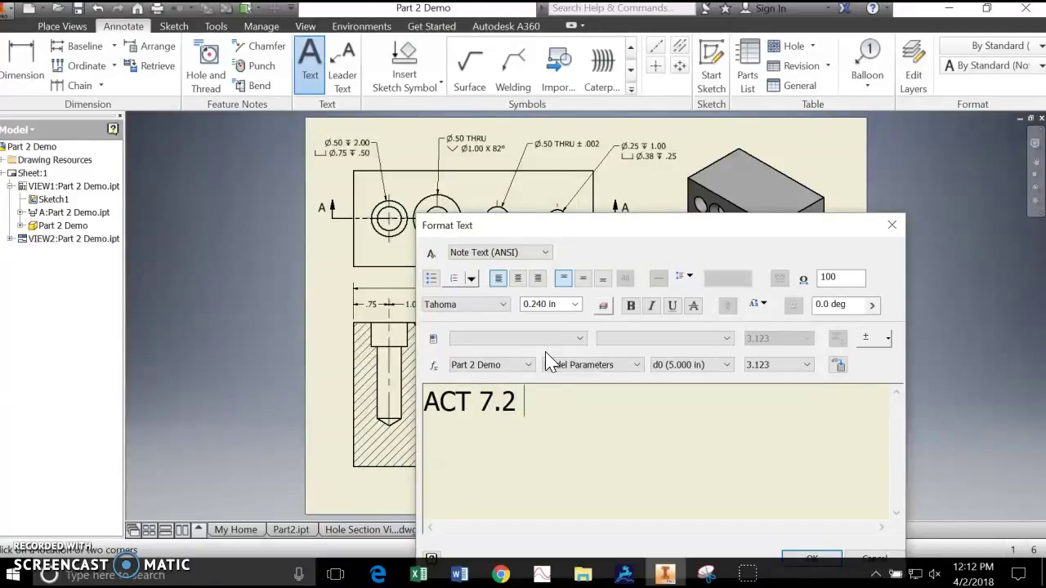
{"action": "type", "text": "iew "}
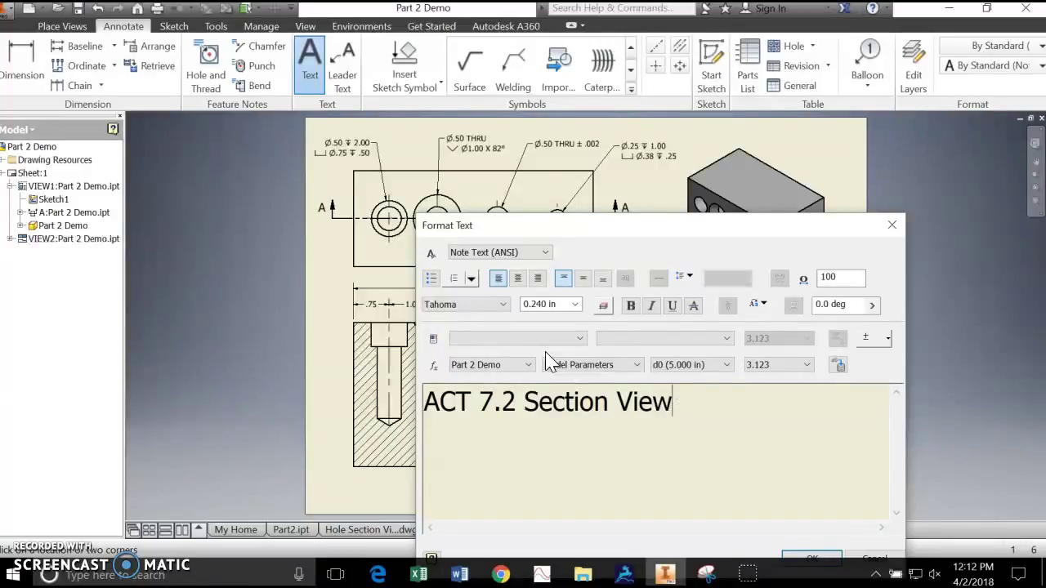
{"action": "type", "text": "Hennings"}
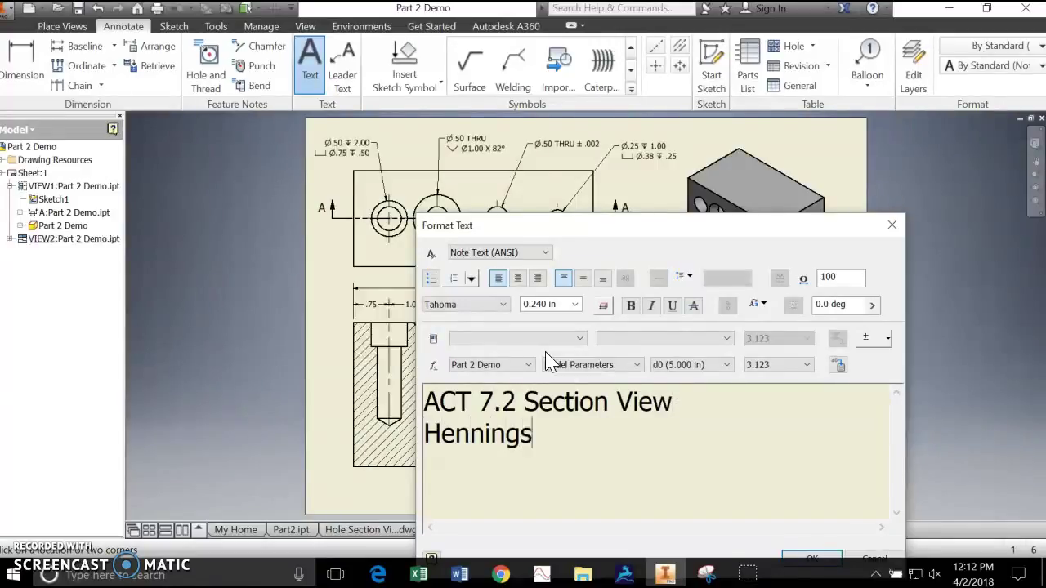
{"action": "left_click", "coordinate": [793, 557]}
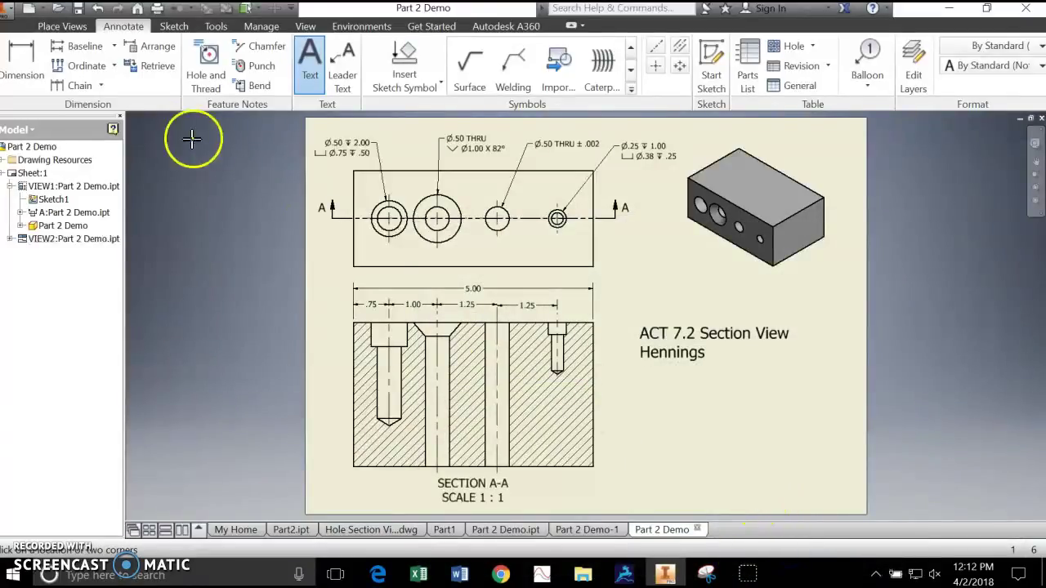
Show the File menu's Export options: Image, PDF, DWG and DWF.
{"action": "left_click", "coordinate": [15, 10]}
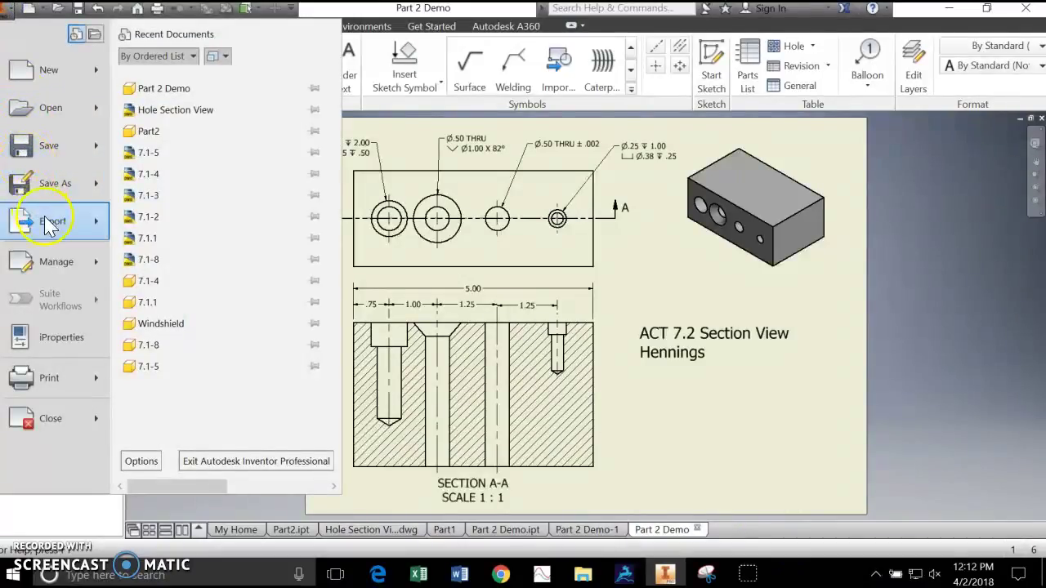
{"action": "left_click", "coordinate": [87, 222]}
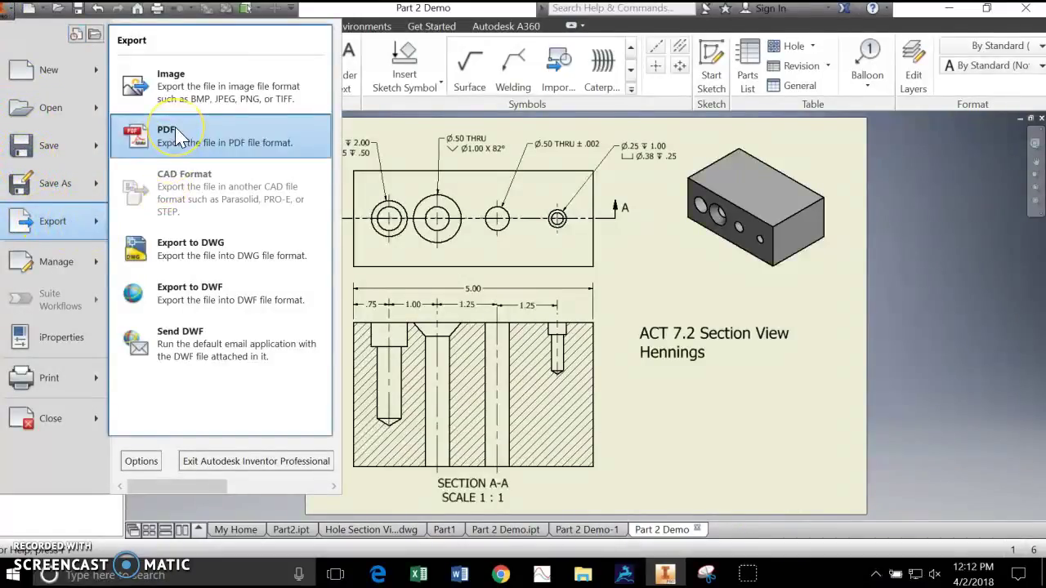